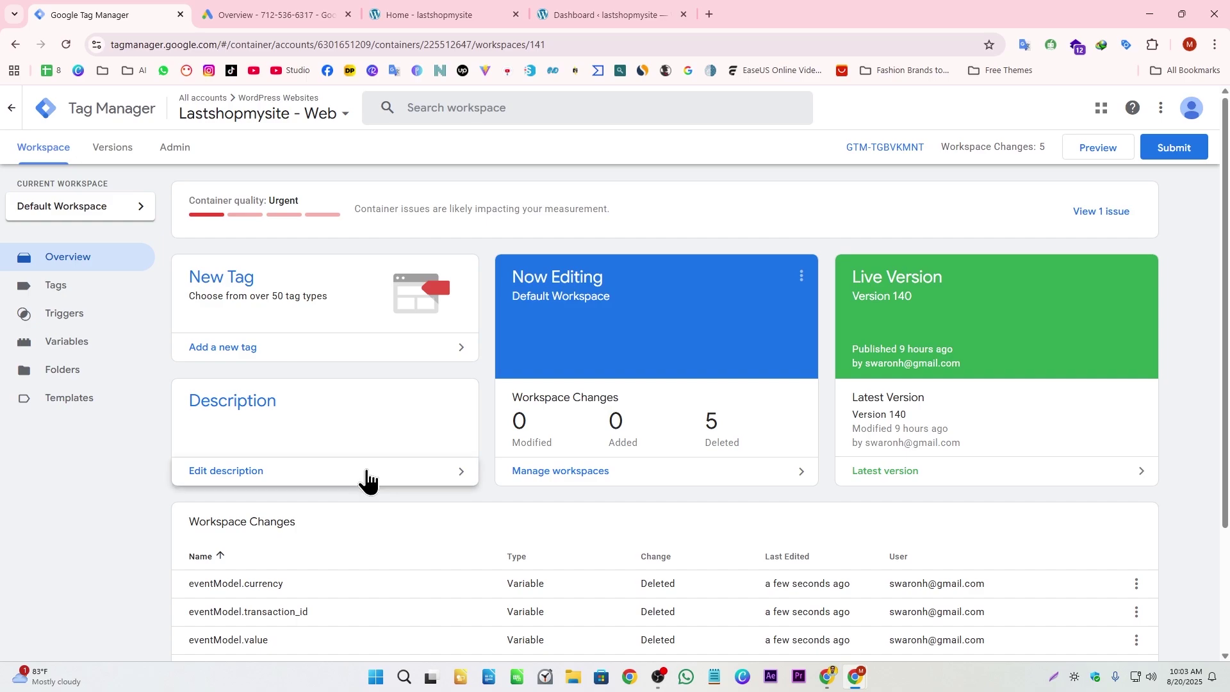
- In Google Ads, go to the Conversions summary and start a new conversion action
click(269, 13)
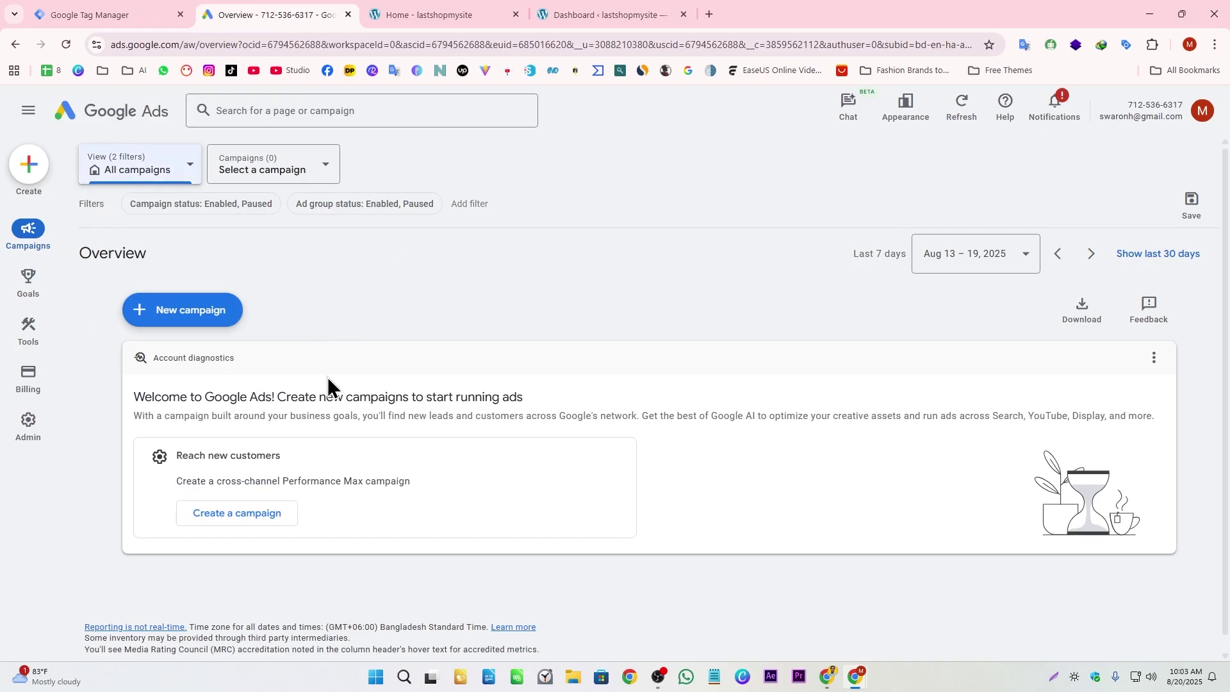
mouse_move(28, 297)
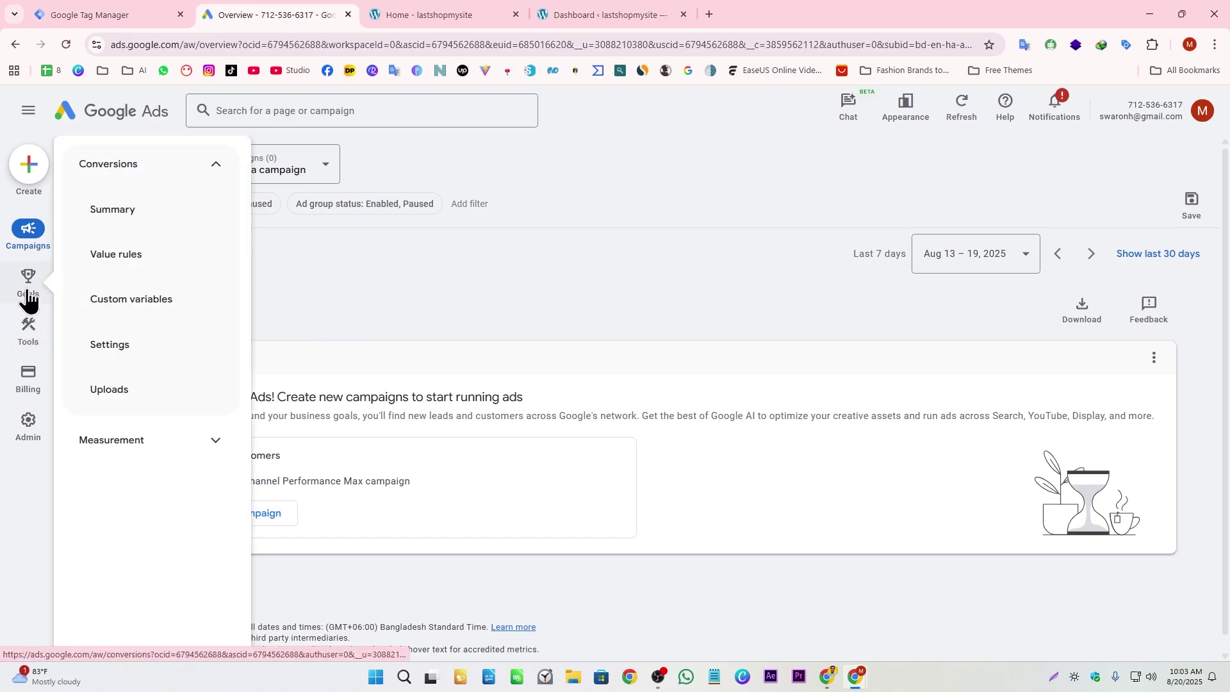
click(138, 217)
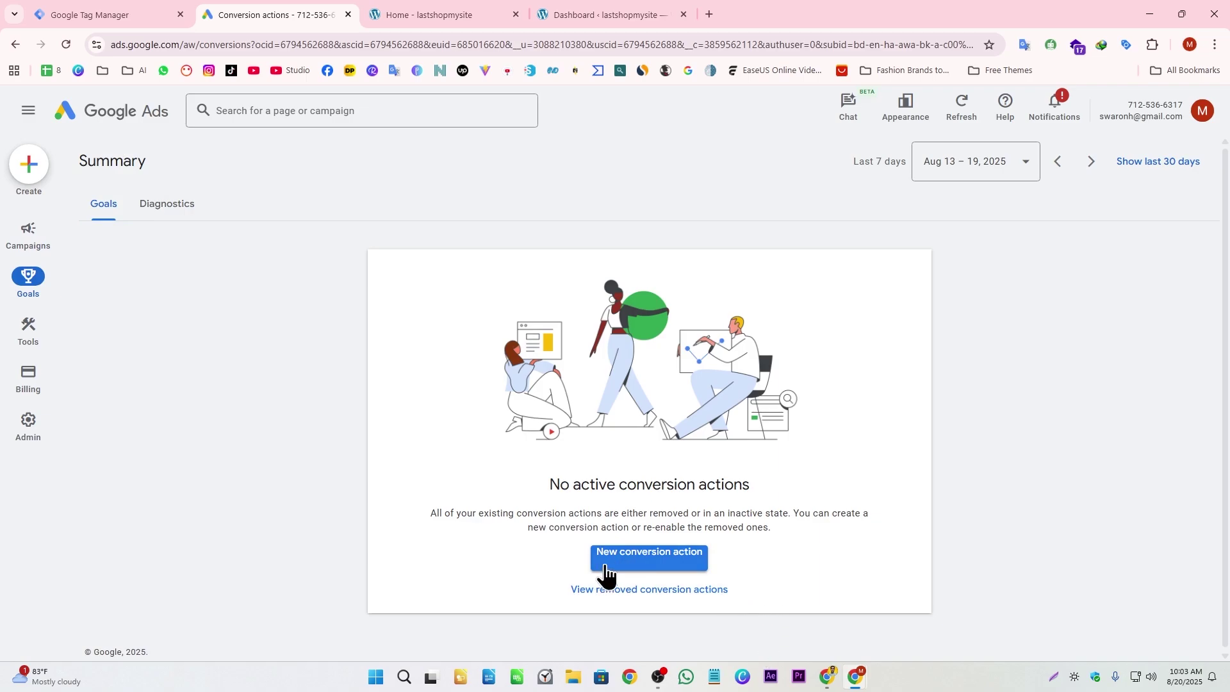
click(652, 562)
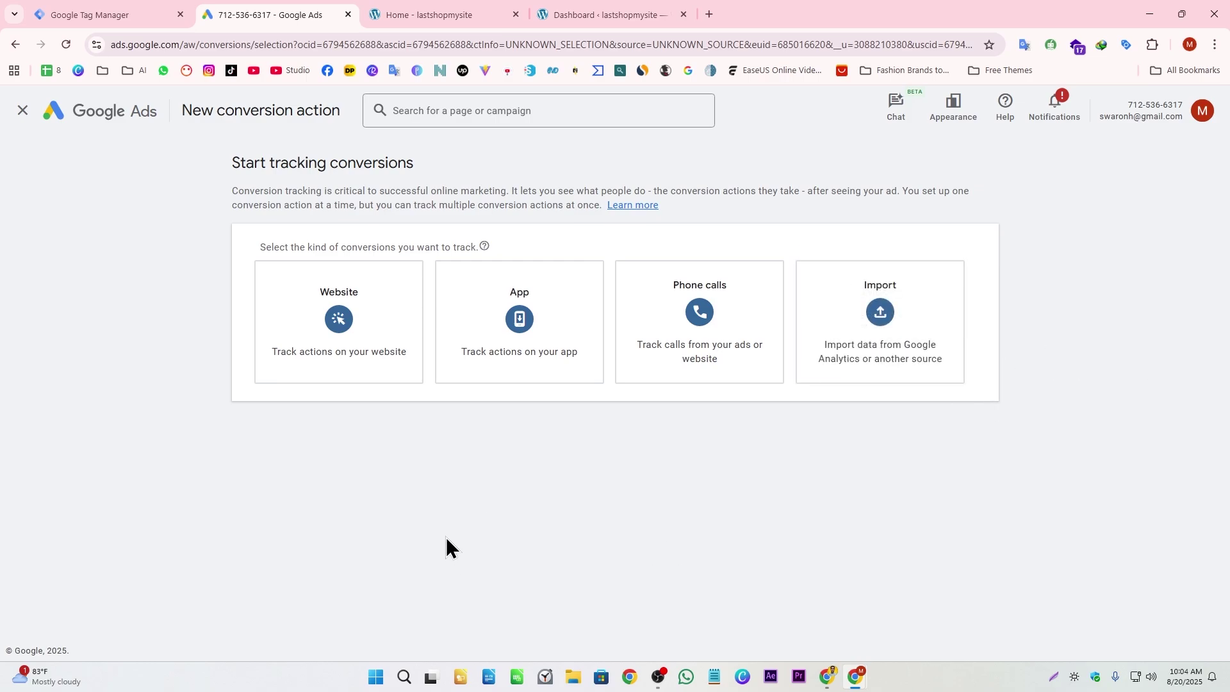
click(357, 331)
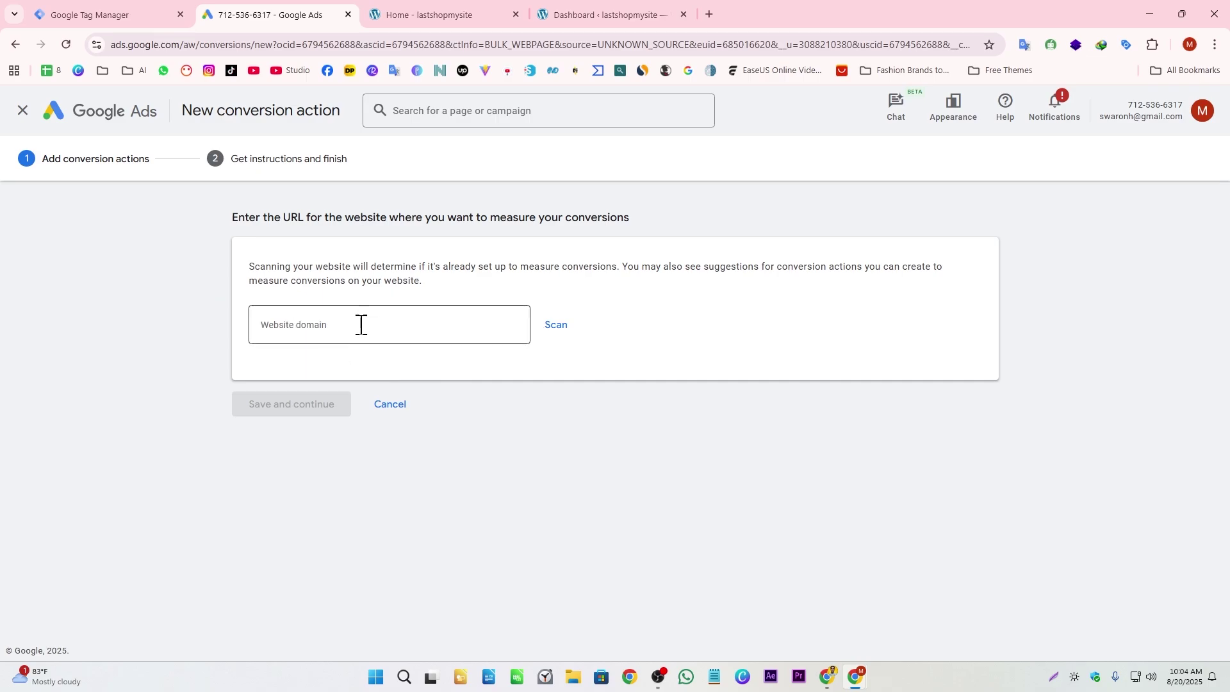
click(487, 324)
text(https://dev-lastshopmysite.pantheonsite.io/)
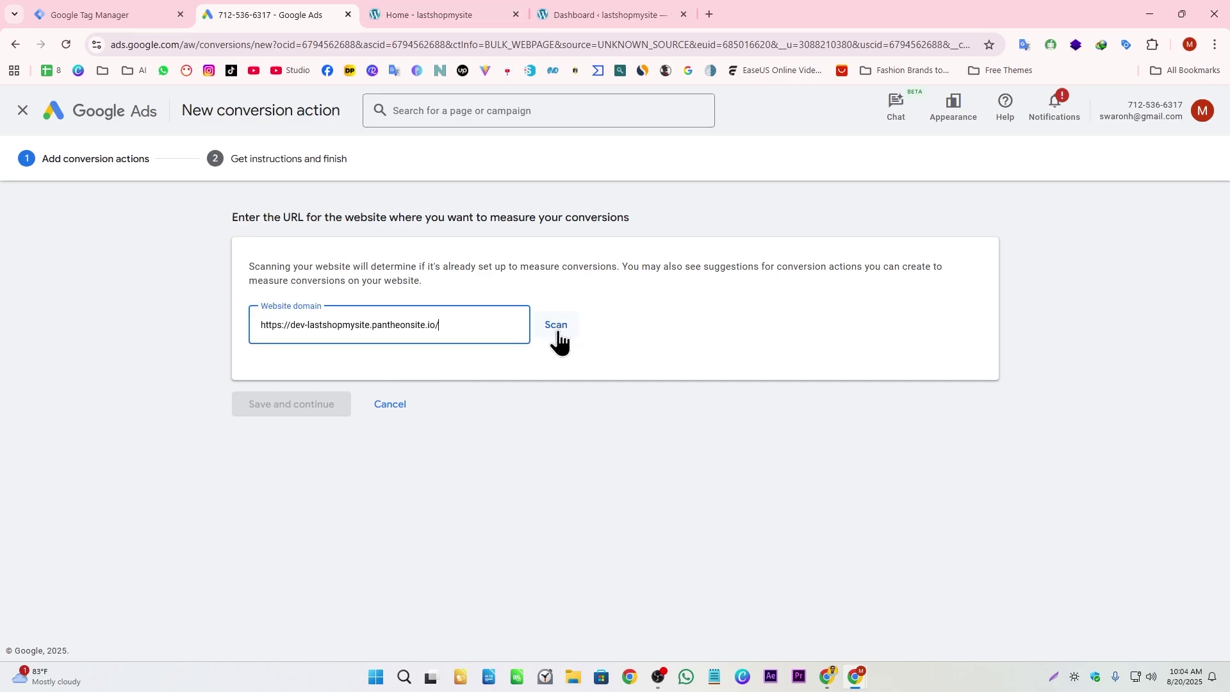
click(557, 340)
- Add the conversion action manually and bring up the goal category list
scroll(357, 327, down, 1)
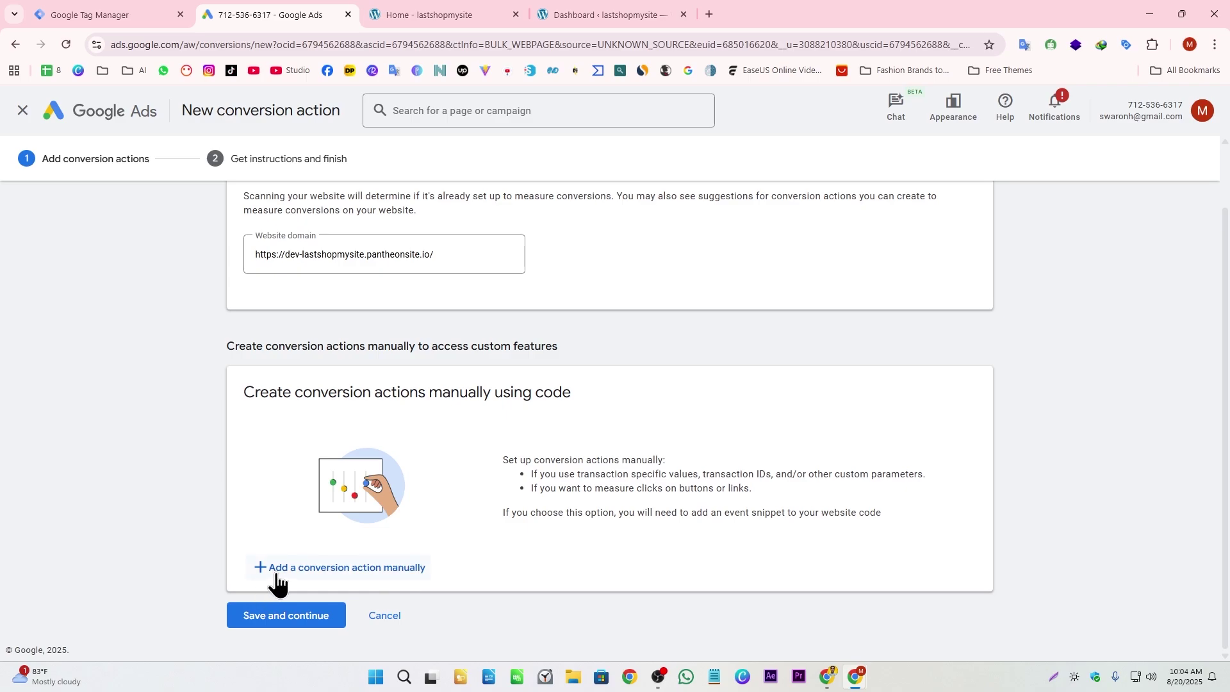
click(357, 568)
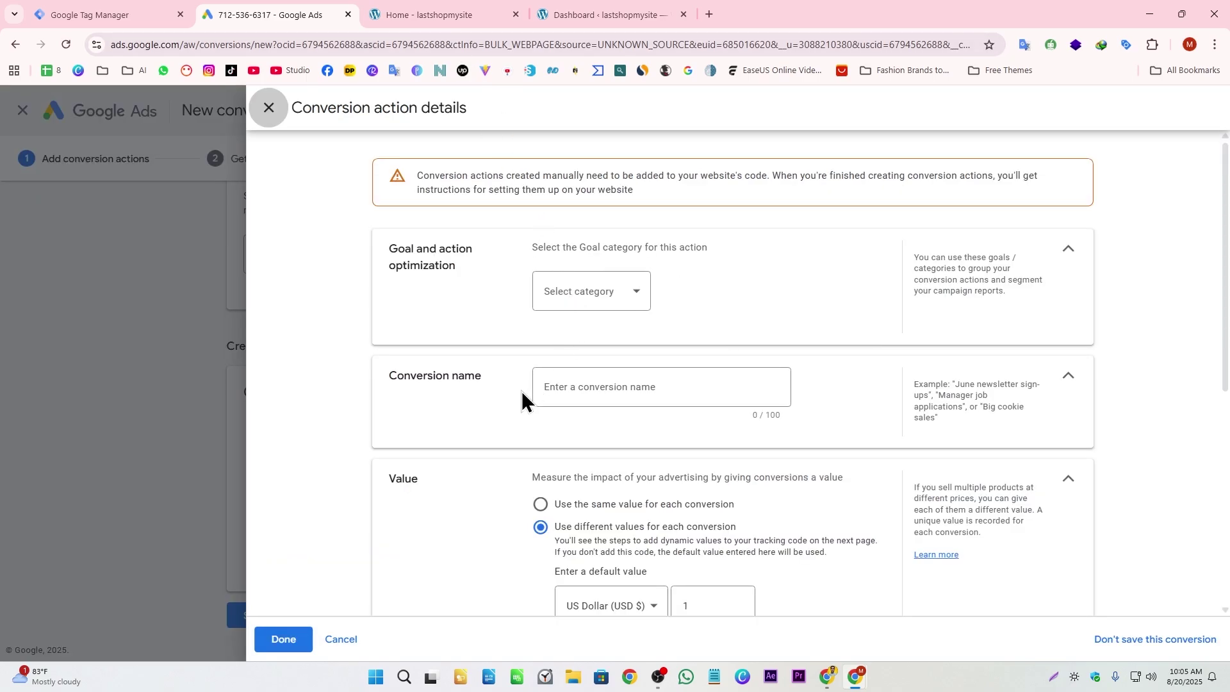
click(616, 307)
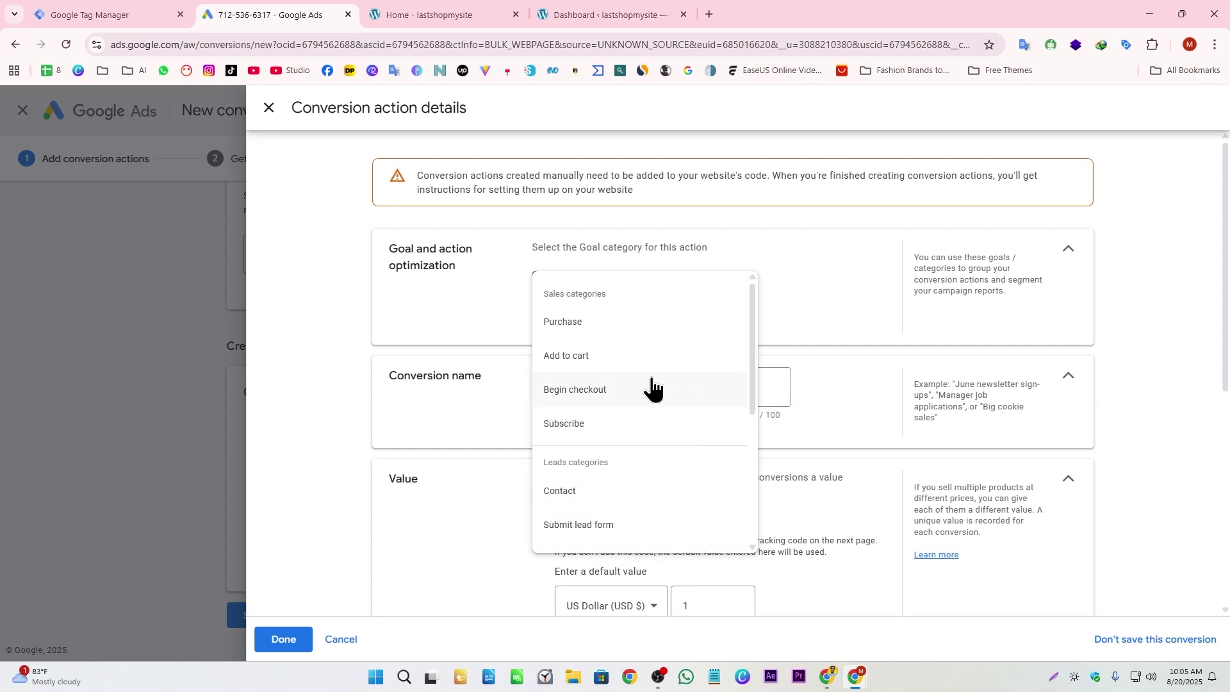
- Set the goal category to Purchase and name the conversion 'Purchase Lastmyshop Site'
click(555, 322)
click(686, 434)
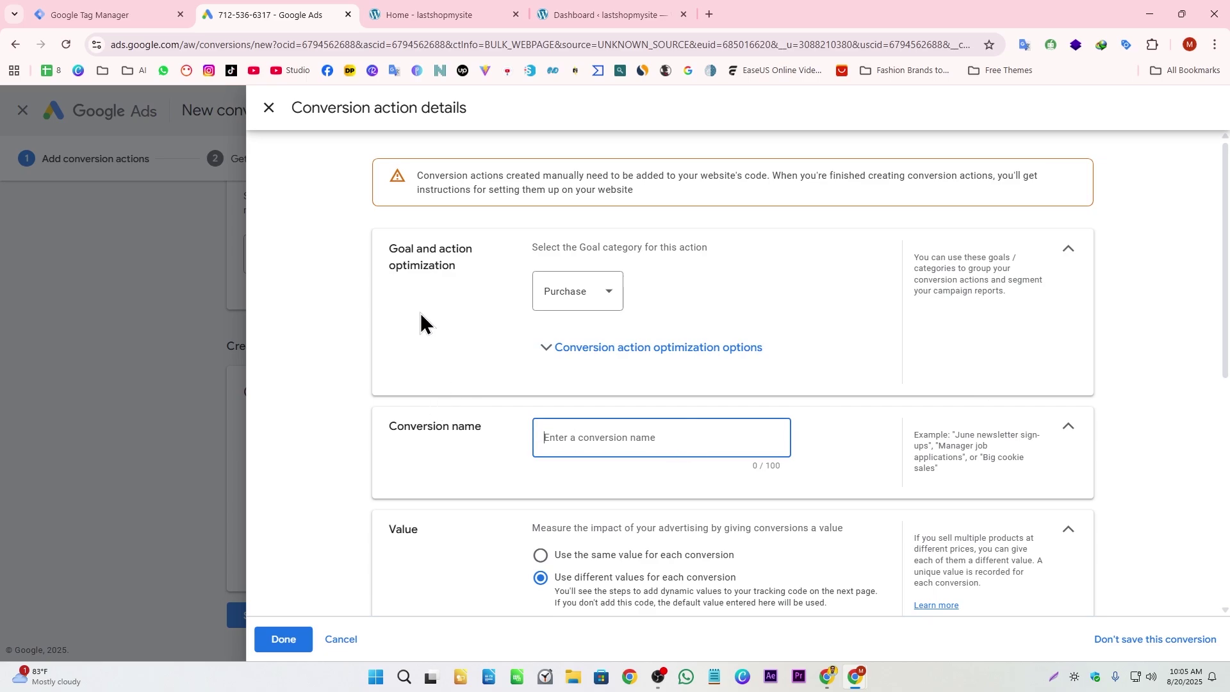
text(Purchase Lastmyshop Site)
scroll(504, 369, down, 3)
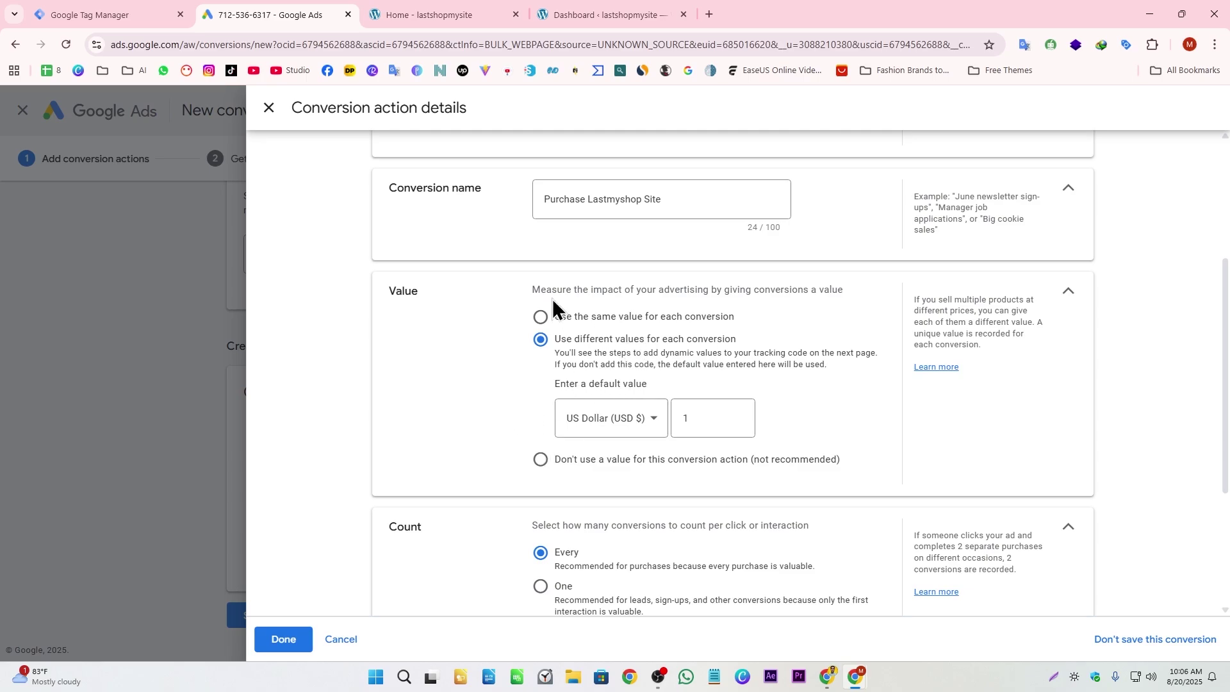
- Check the shop's product prices ($124.90, 145.50), keeping different values for each conversion
click(427, 11)
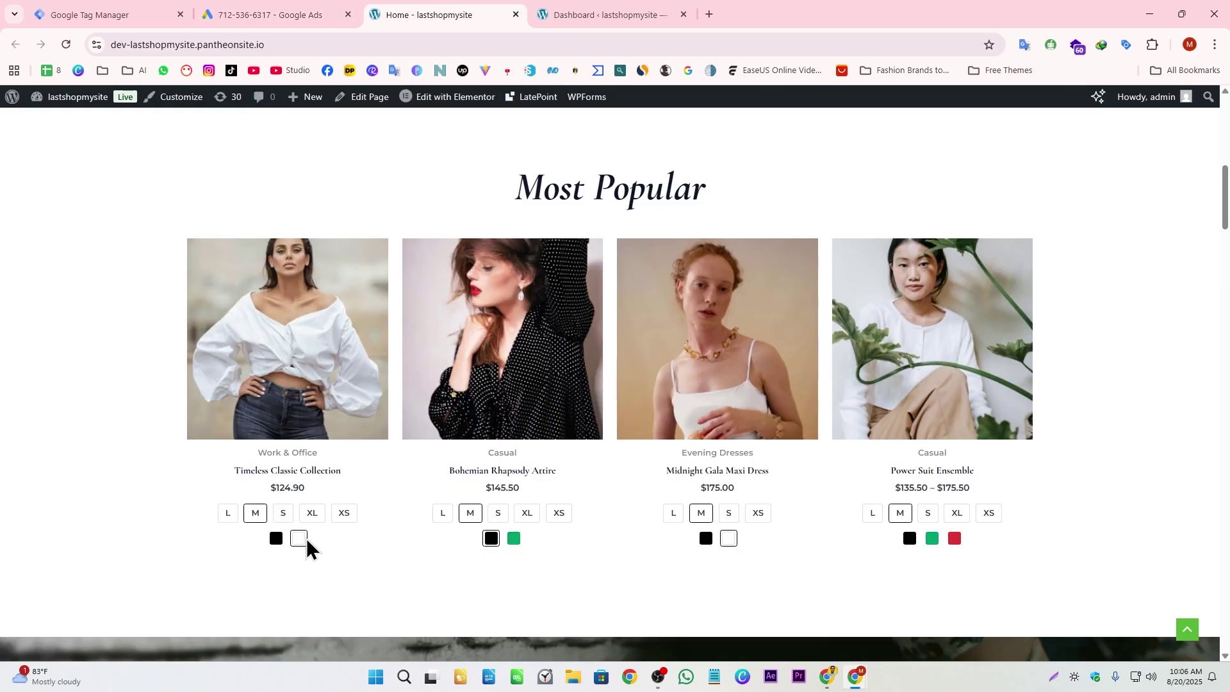
click(296, 13)
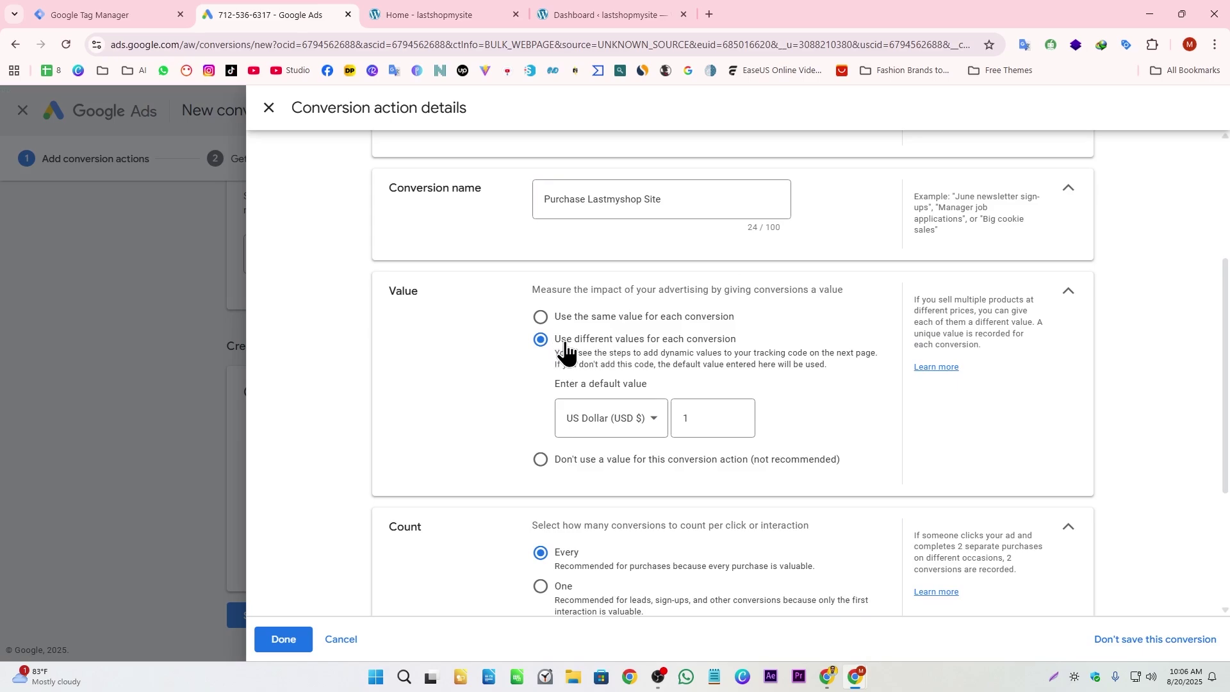
click(396, 10)
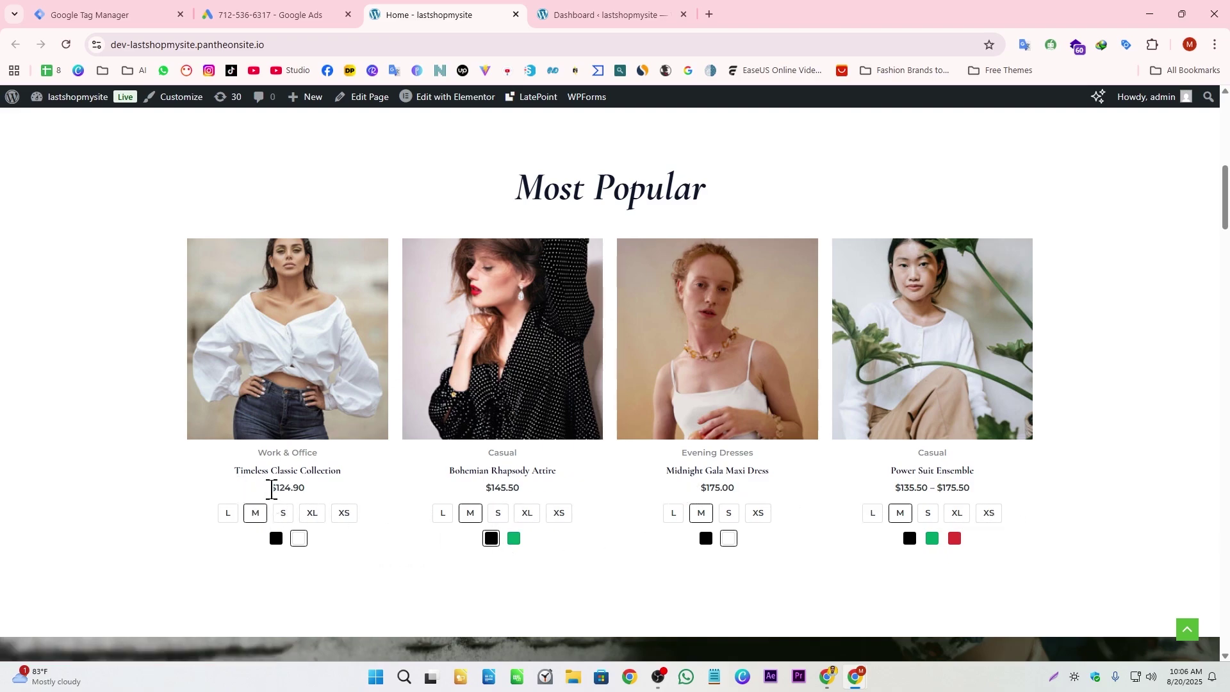
drag(278, 487, 327, 497)
click(477, 497)
drag(493, 485, 532, 495)
click(692, 493)
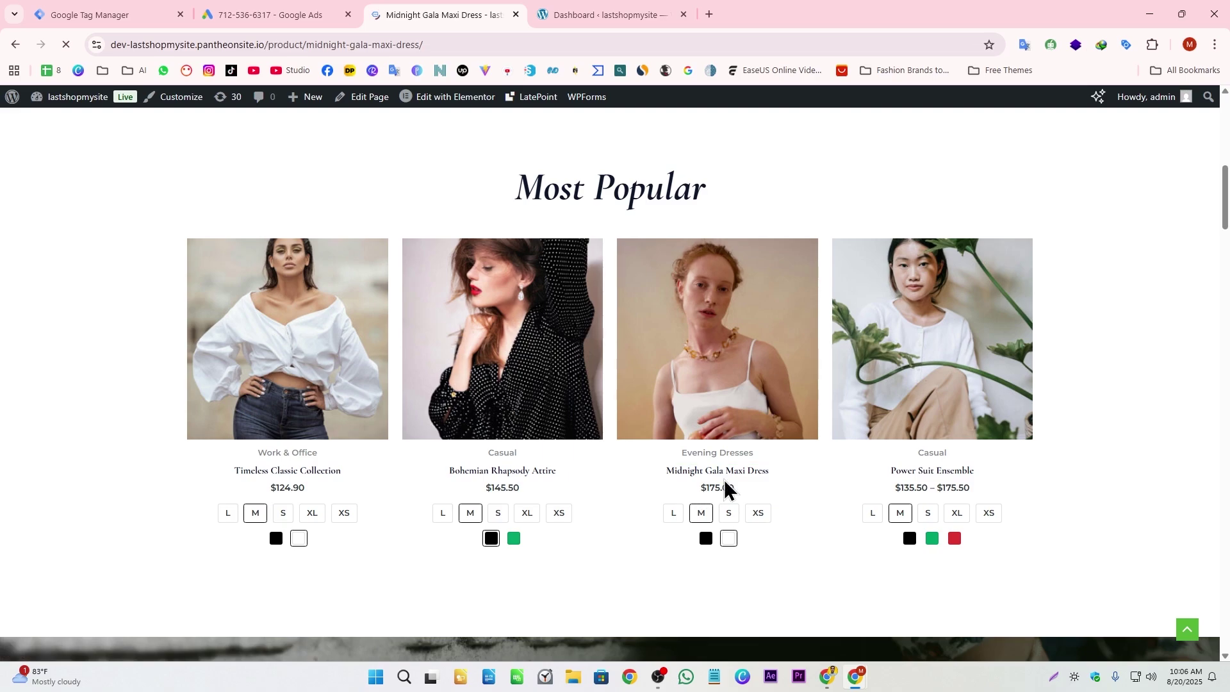
click(242, 13)
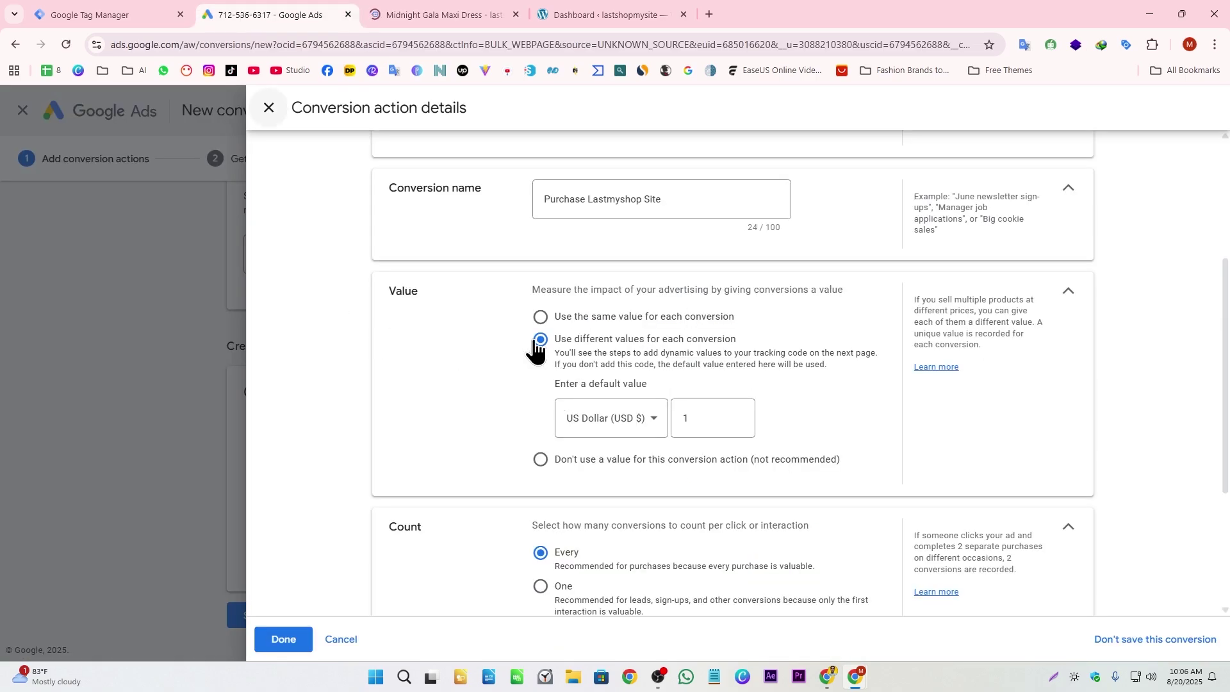
scroll(1228, 490, down, 4)
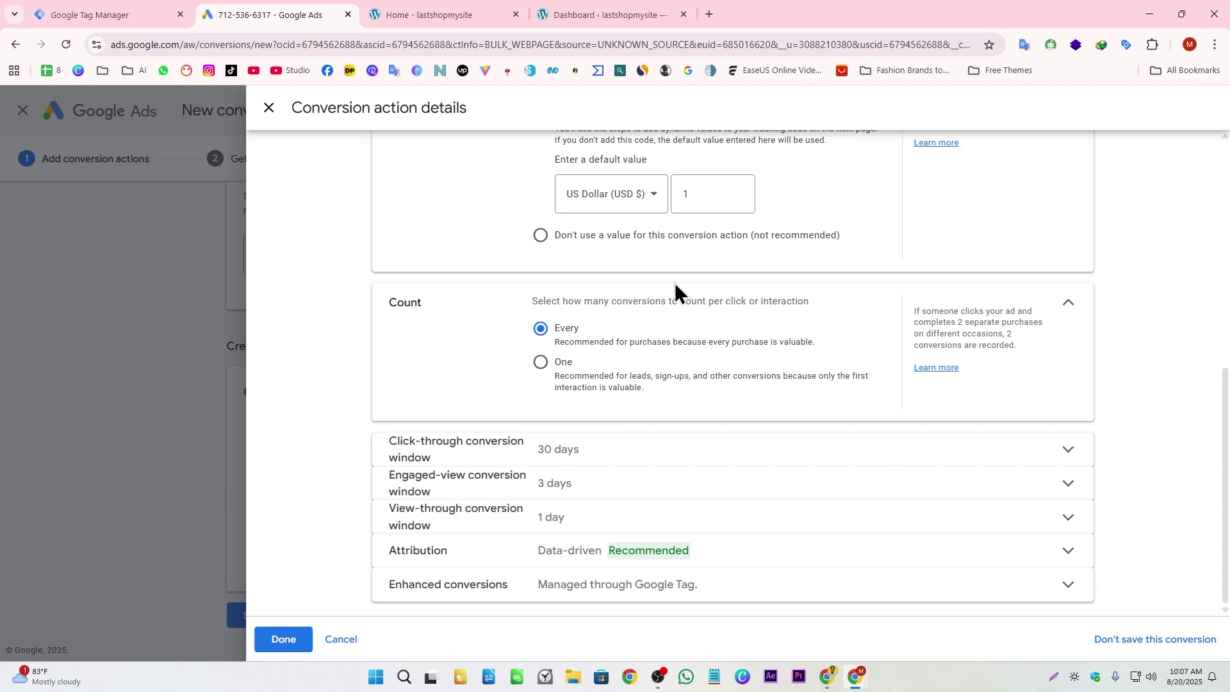
key(ctrl+Tab)
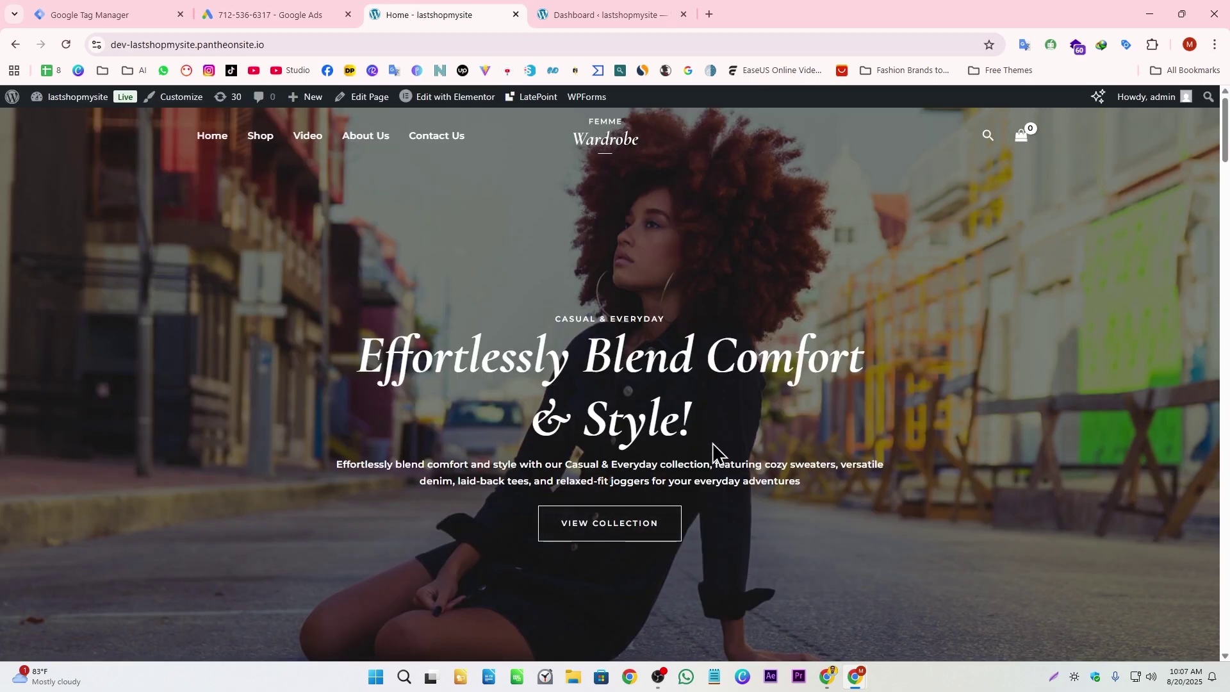
key(ctrl+shift+Tab)
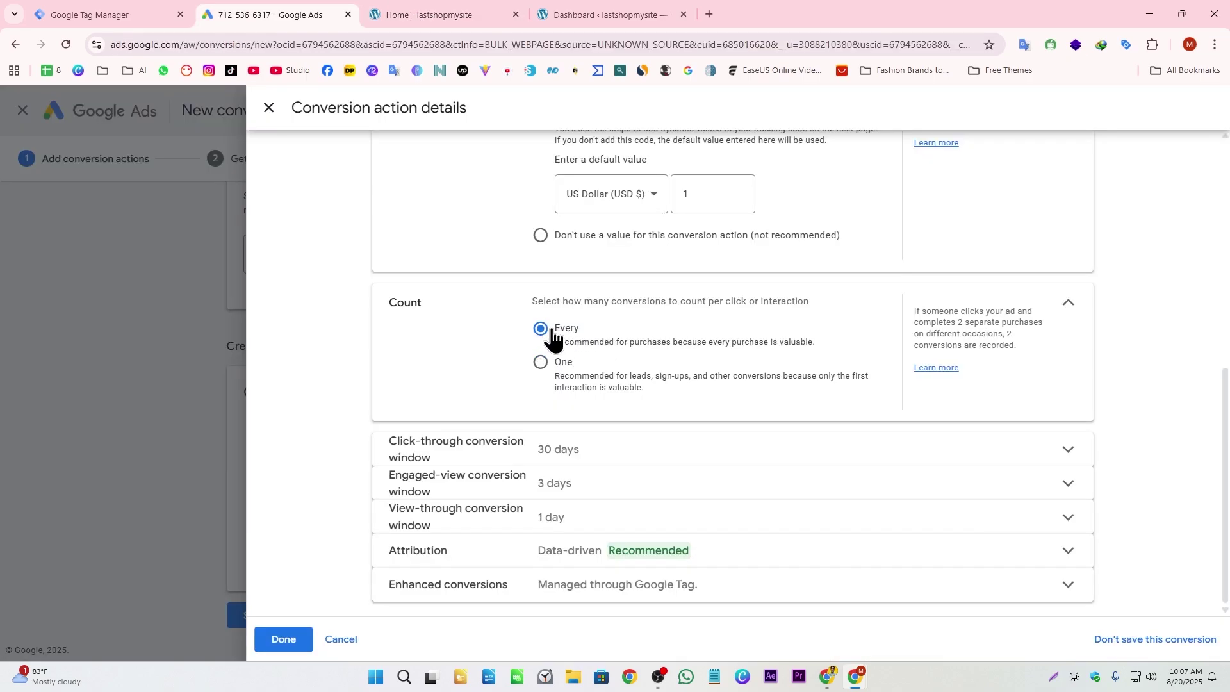
- Set the click-through conversion window to 1 week, then expand the engaged-view and view-through windows
click(513, 449)
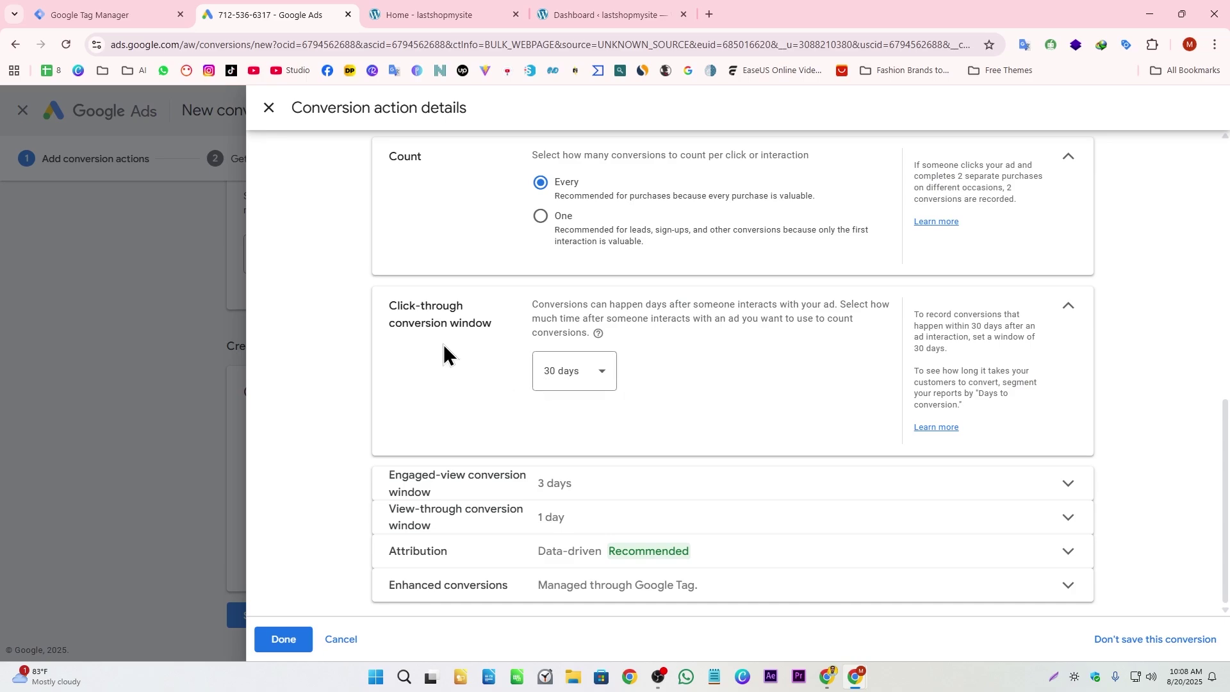
click(580, 382)
scroll(751, 520, down, 2)
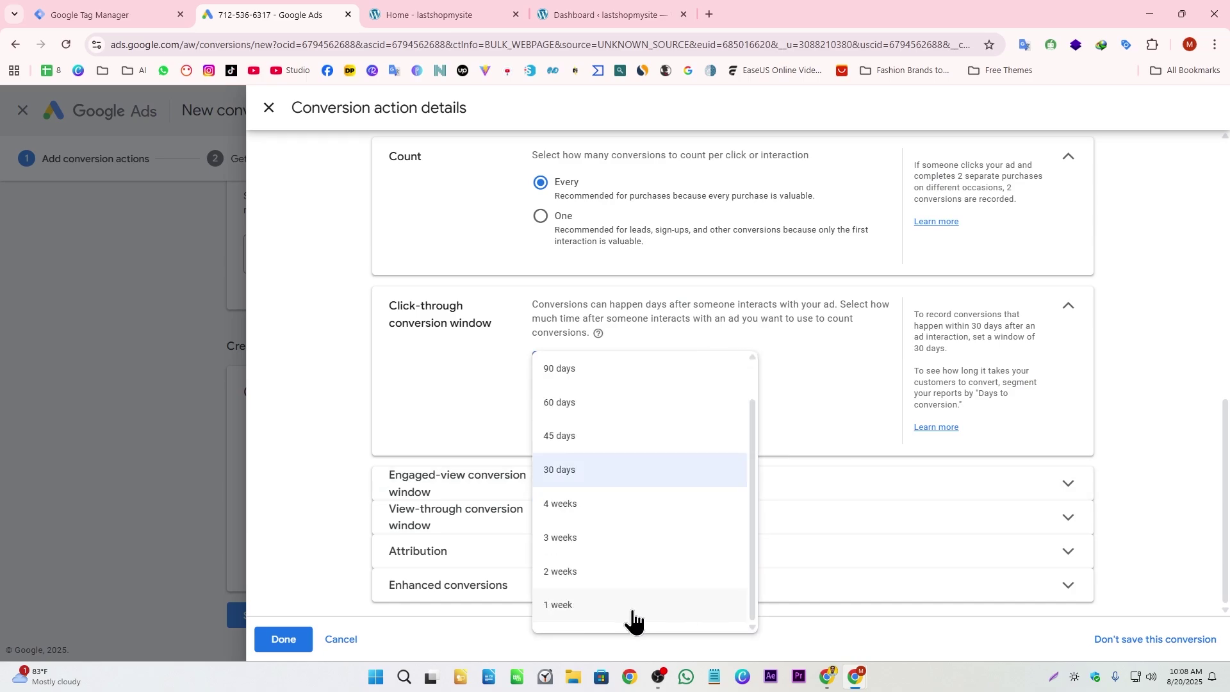
click(630, 611)
click(1067, 485)
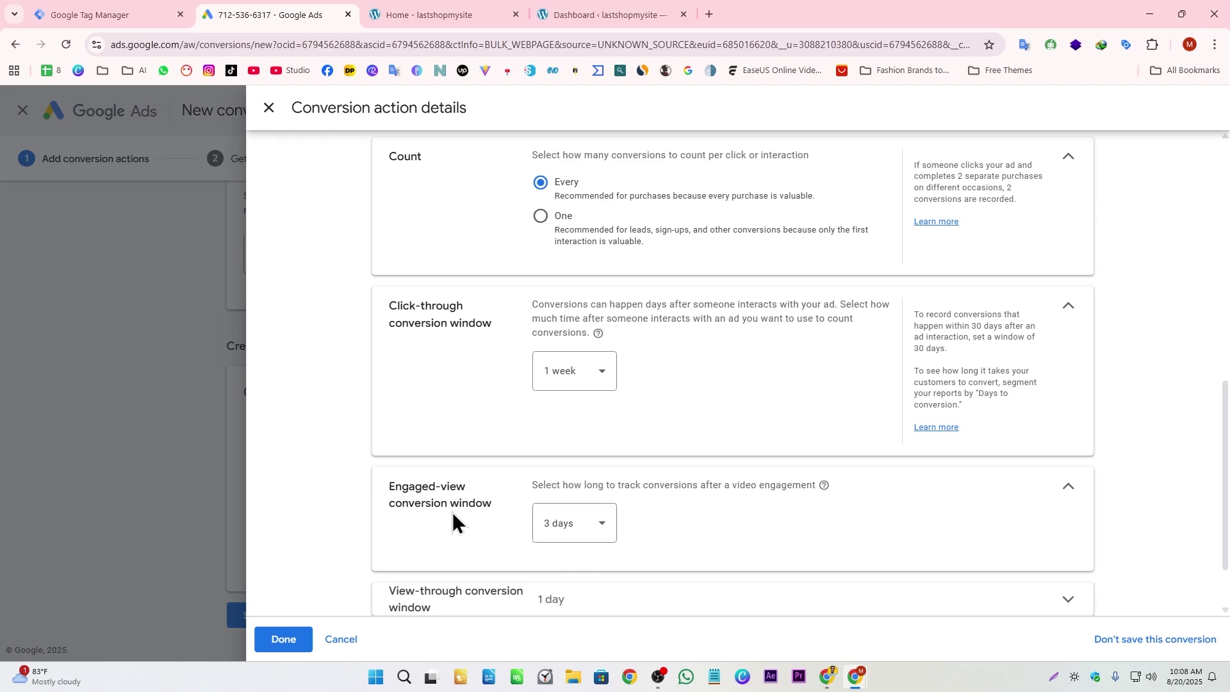
scroll(452, 512, down, 2)
click(816, 516)
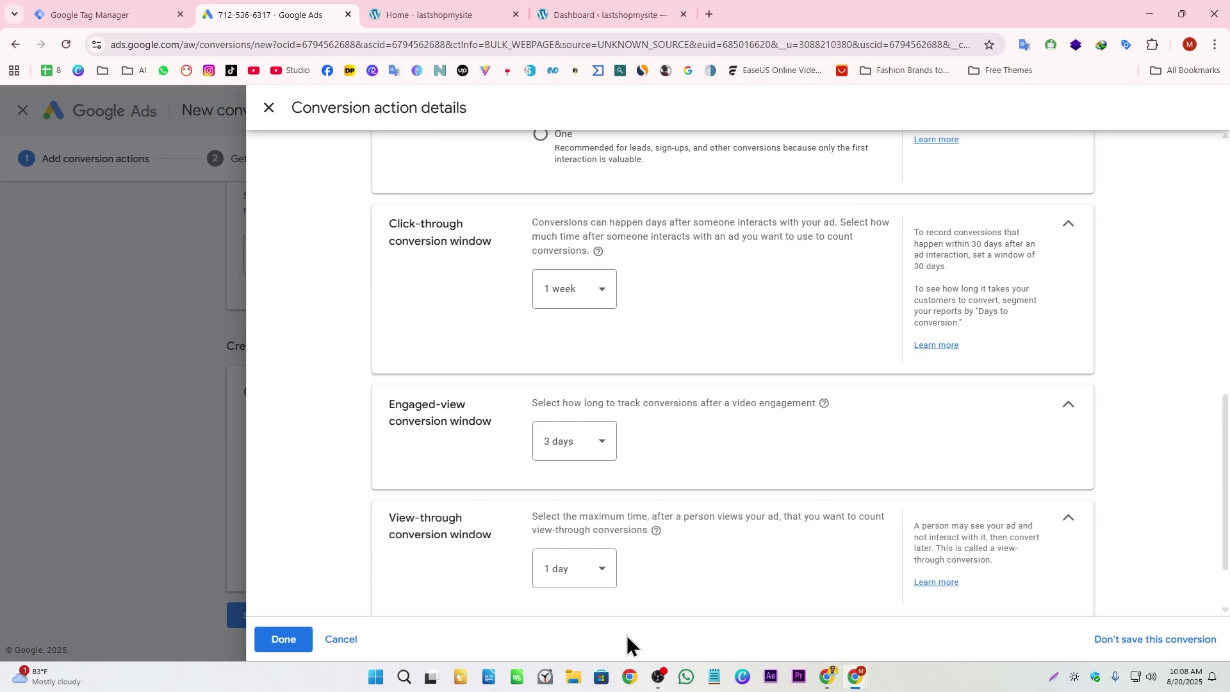
scroll(686, 562, down, 2)
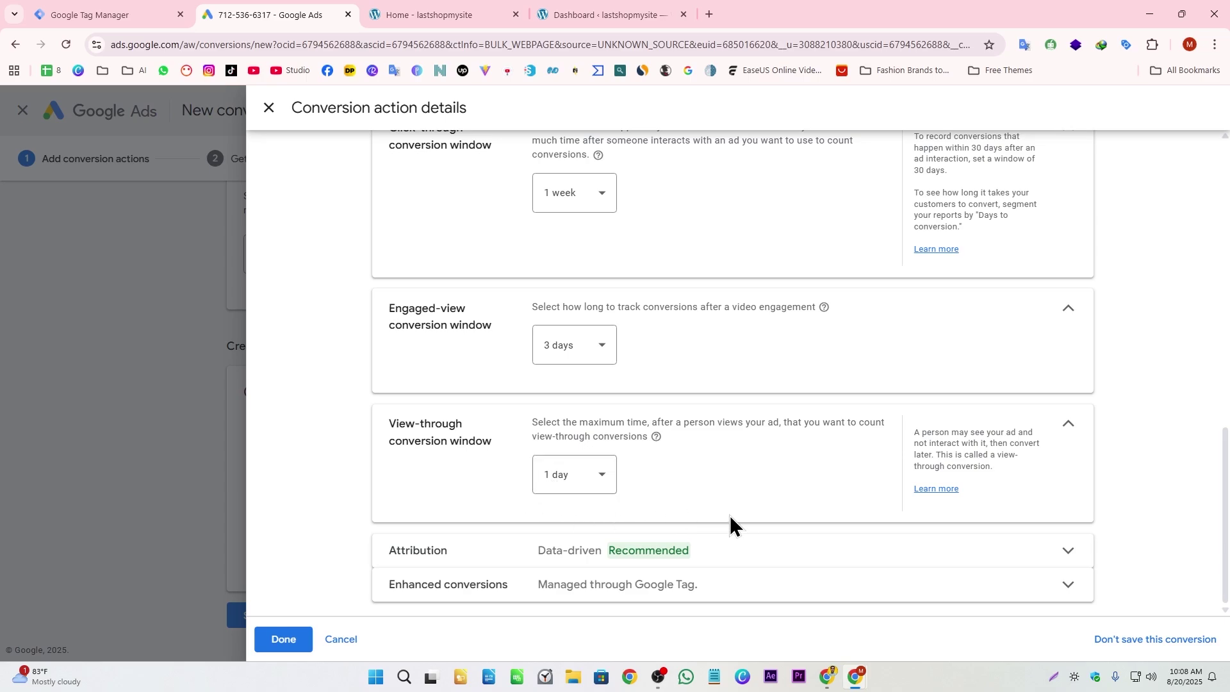
- Choose Last click attribution, expand enhanced conversions, and save the conversion action
click(736, 555)
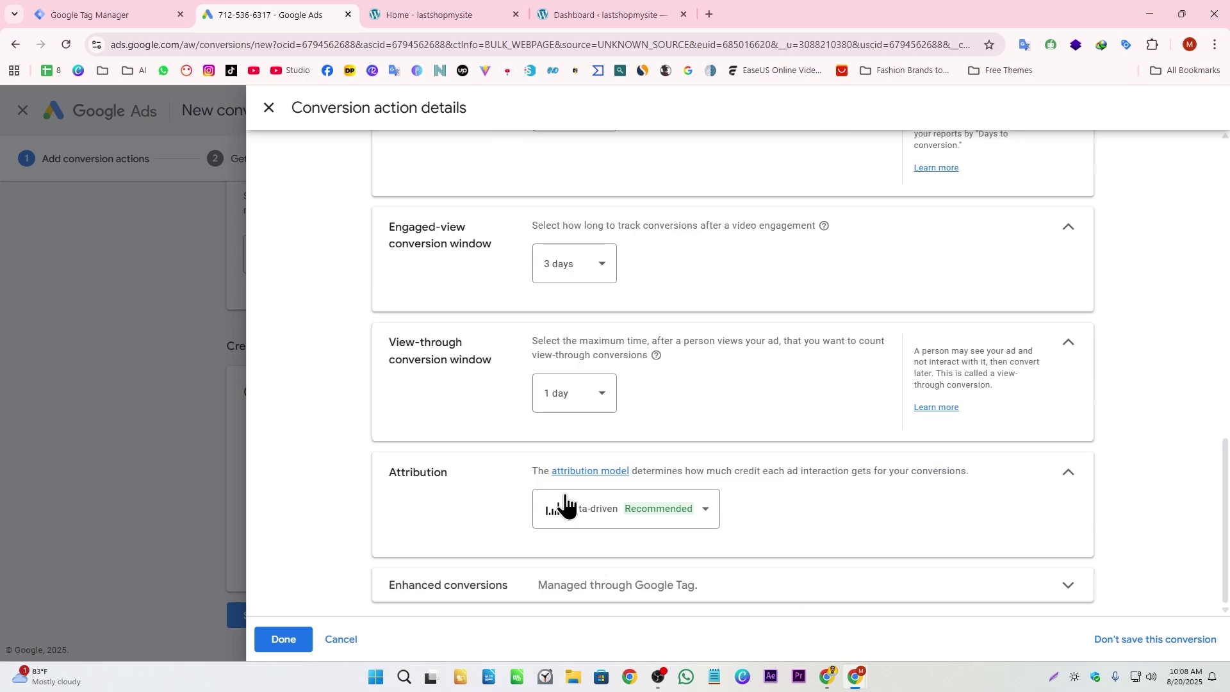
click(565, 506)
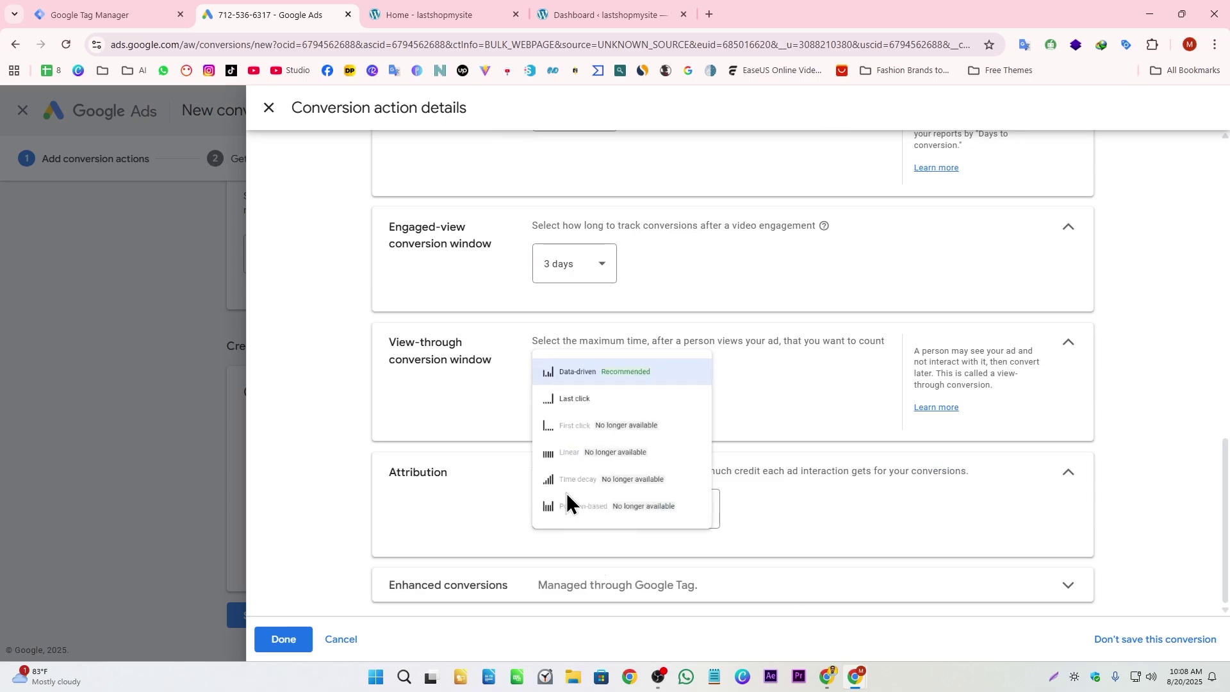
click(589, 378)
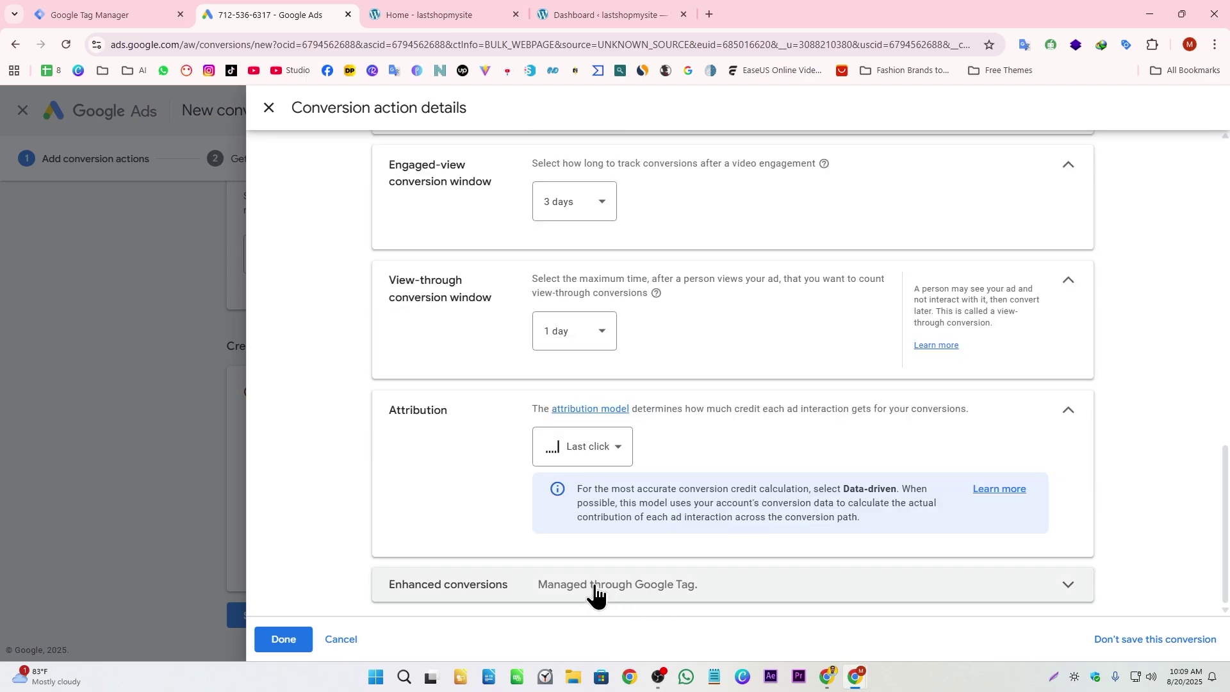
click(590, 585)
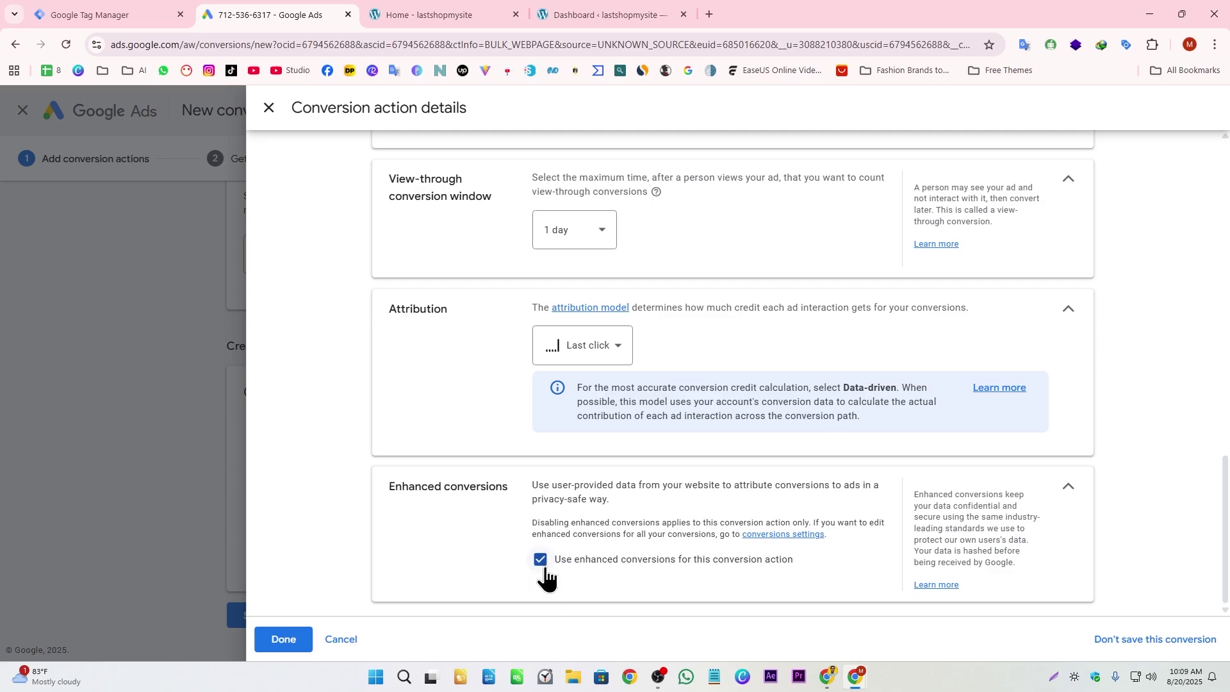
click(283, 639)
click(283, 614)
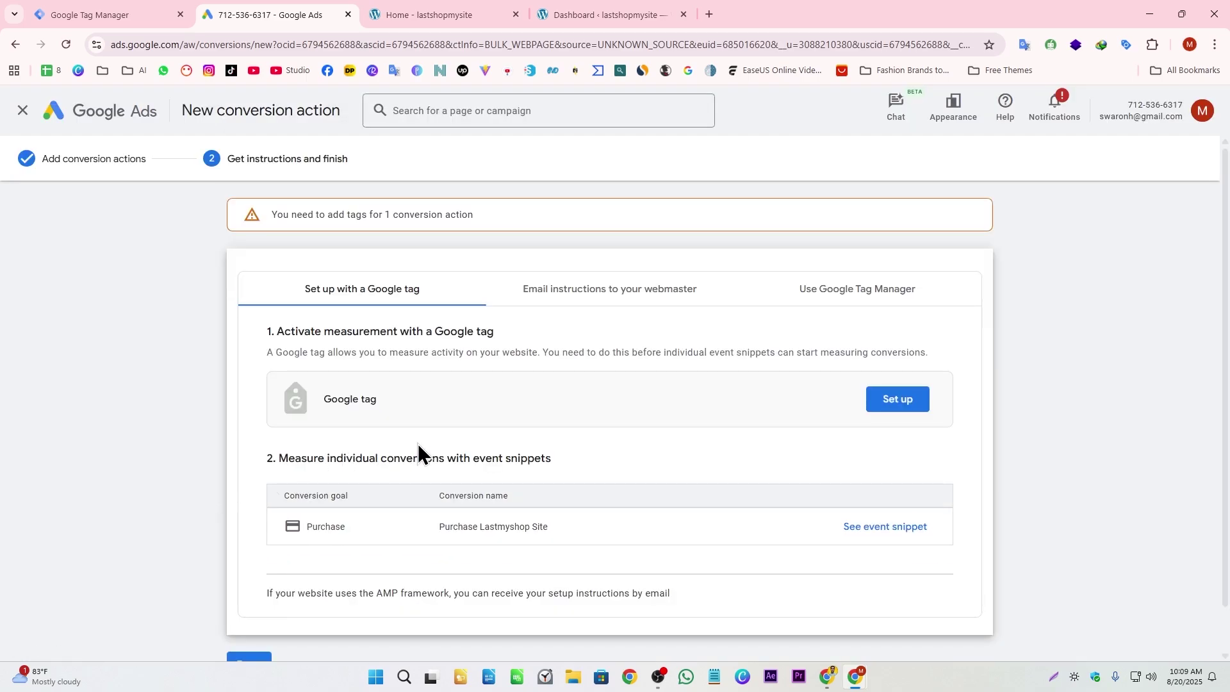
- Reveal the conversion ID and Purchase label under Use Google Tag Manager, then return to Tag Manager
key(ctrl+shift+Tab)
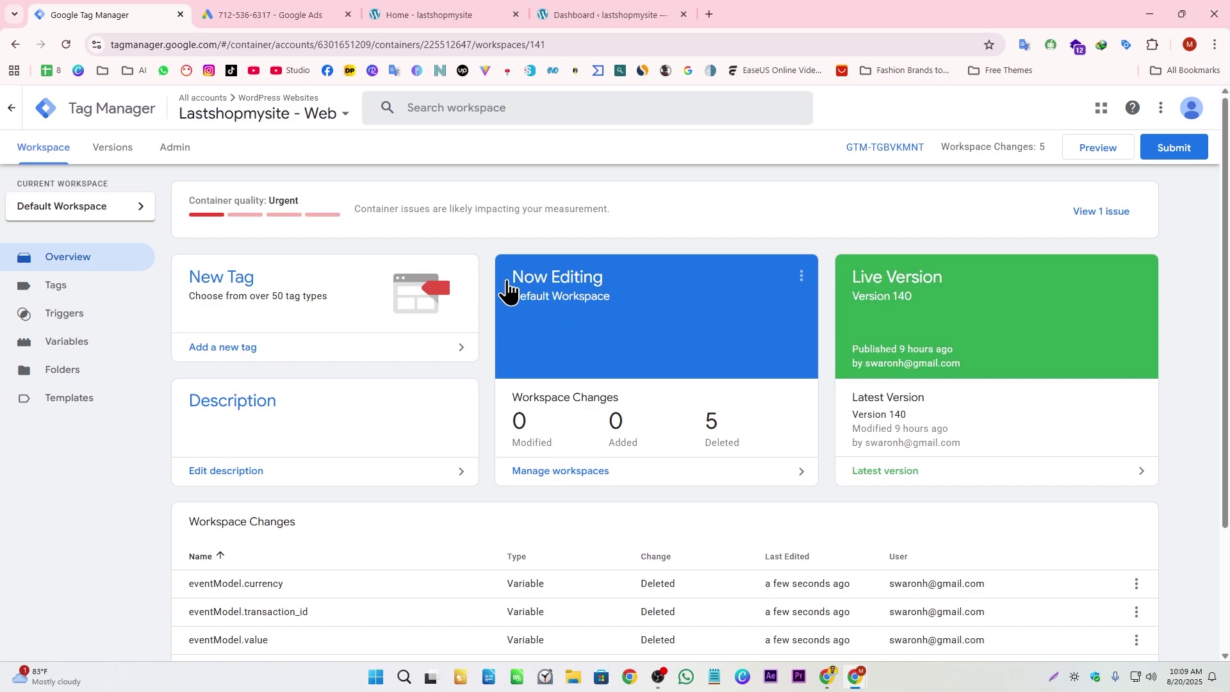
click(273, 14)
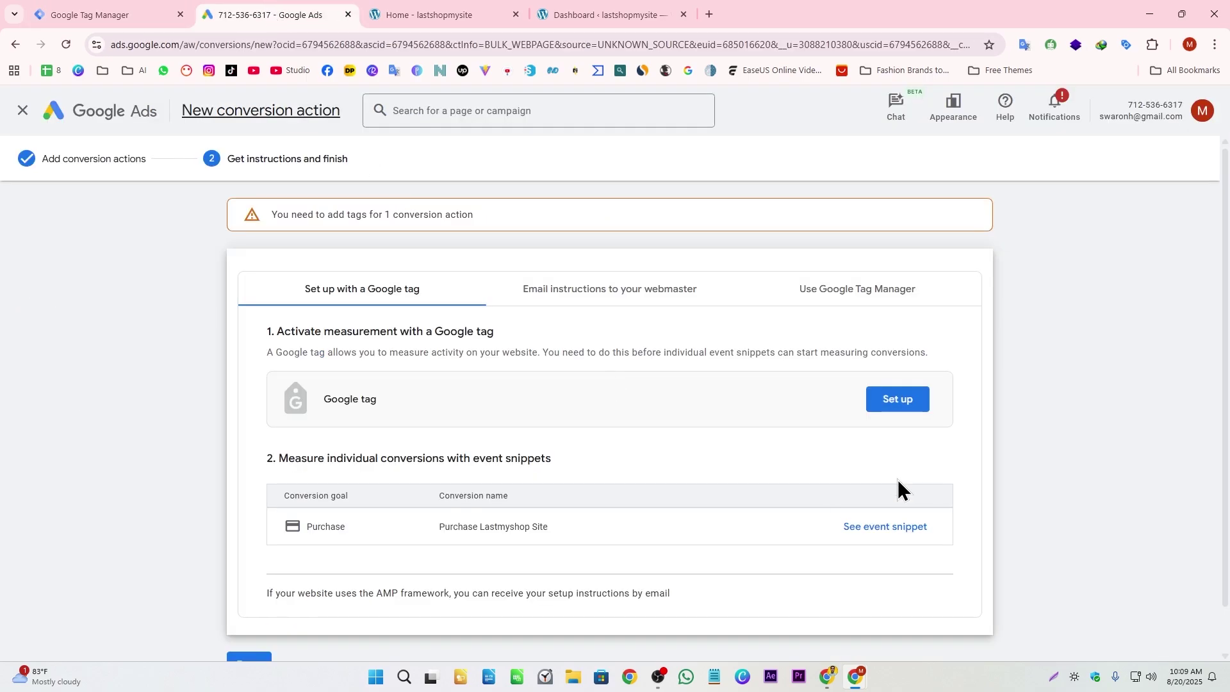
click(84, 14)
click(199, 14)
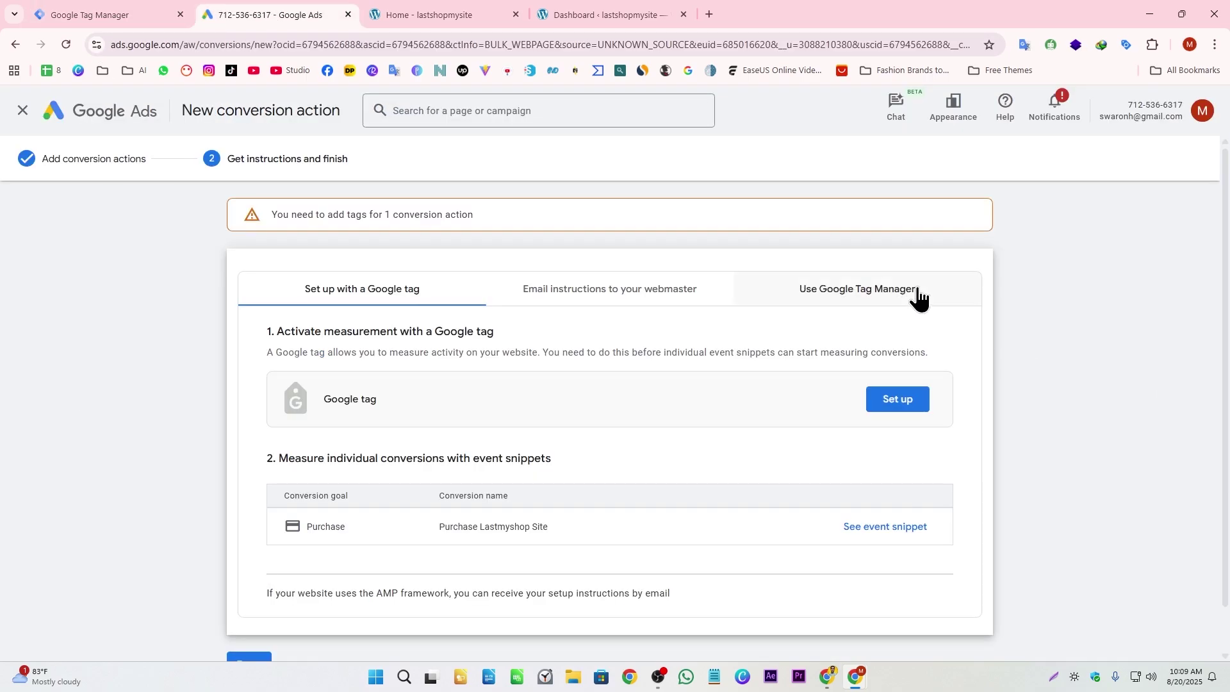
click(849, 293)
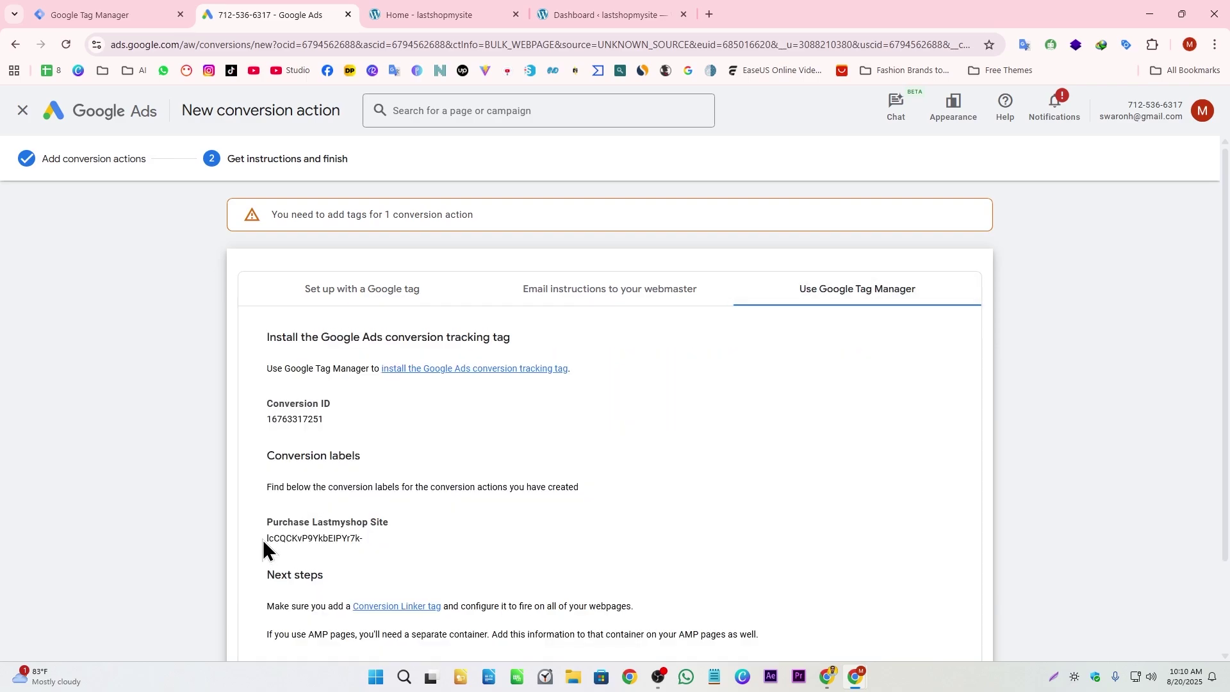
click(104, 13)
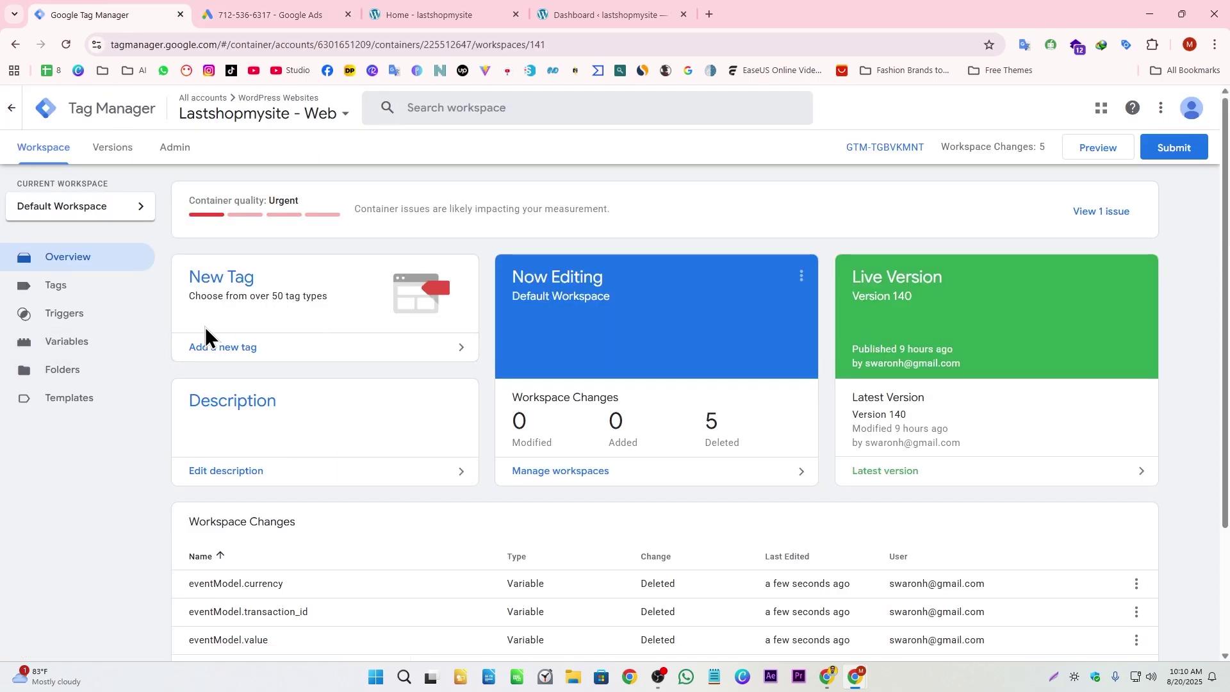
- Create a new tag of type Google Ads Conversion Tracking
click(221, 289)
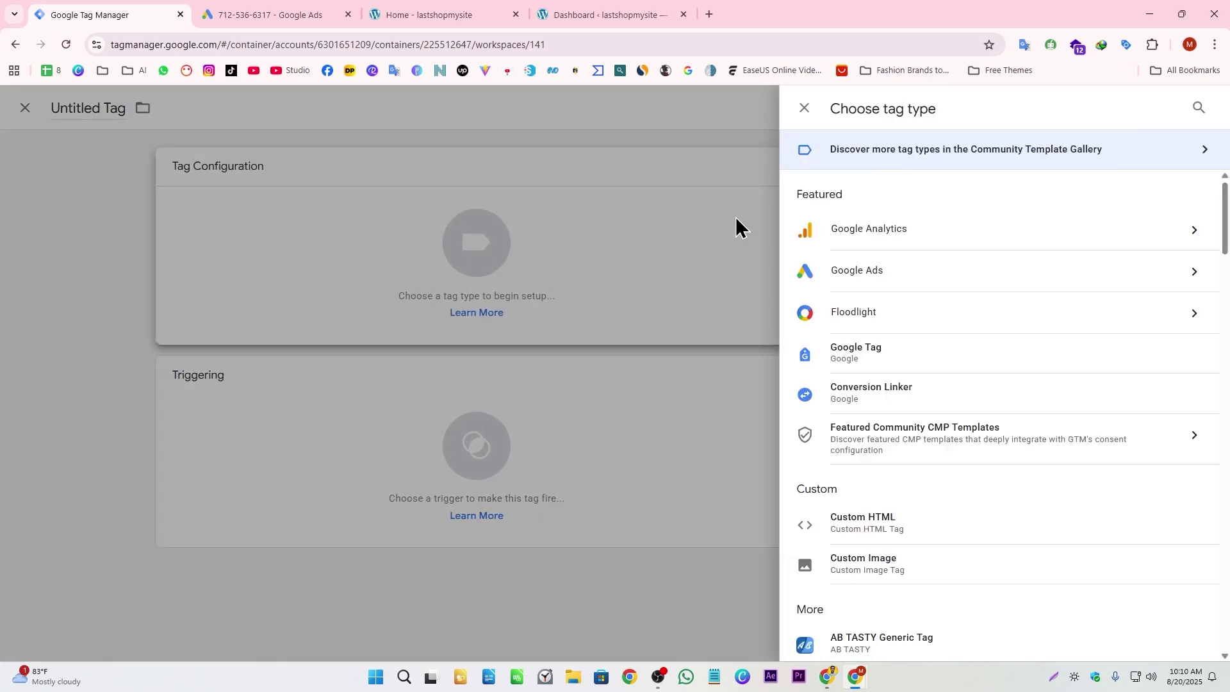
click(882, 286)
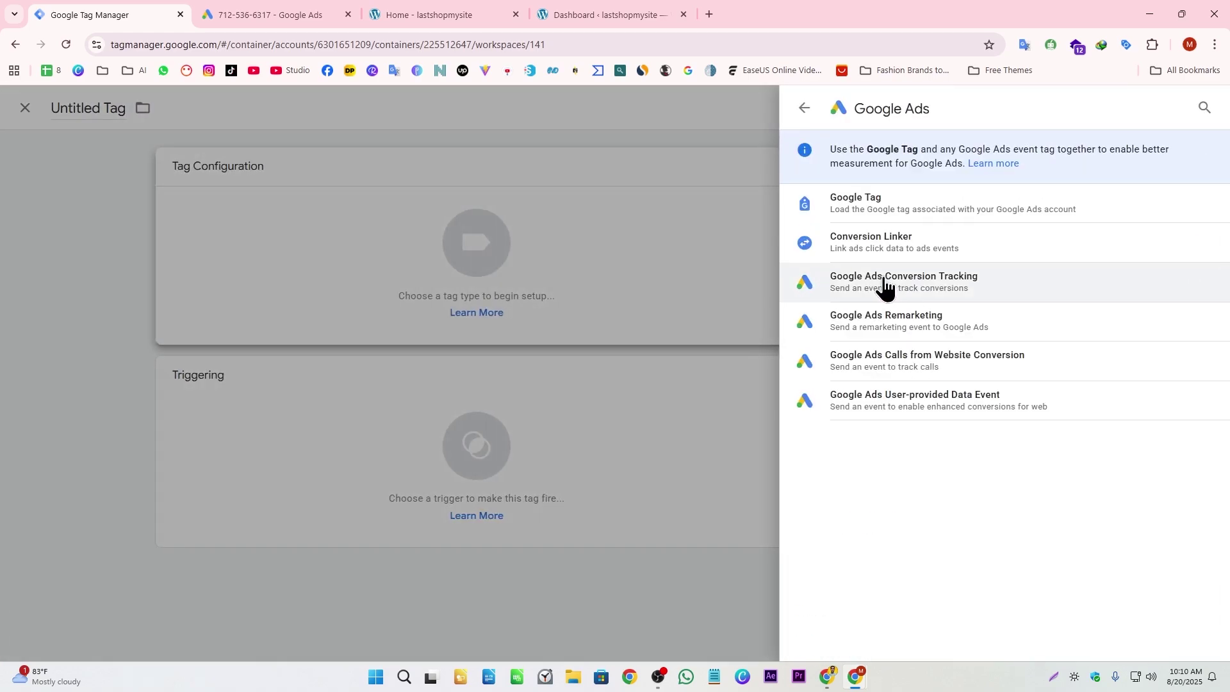
key(Escape)
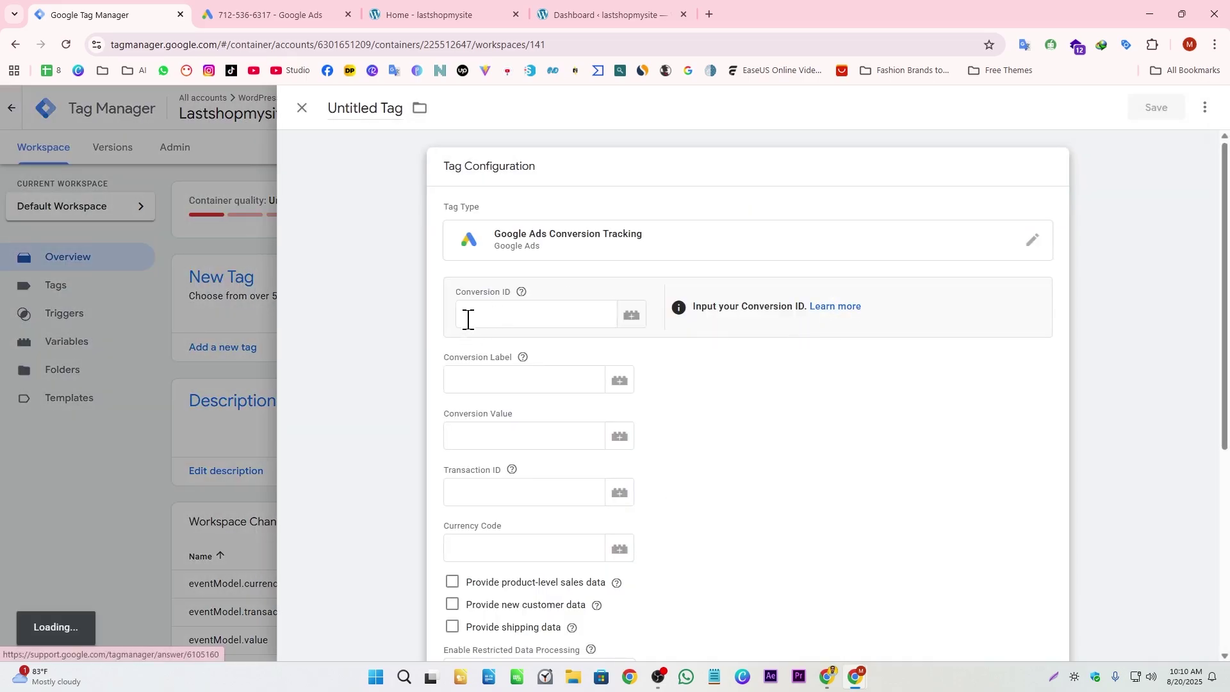
- Paste the Google Ads conversion ID and Purchase conversion label into the new tag's fields
click(269, 14)
click(103, 14)
click(538, 298)
key(ctrl+v)
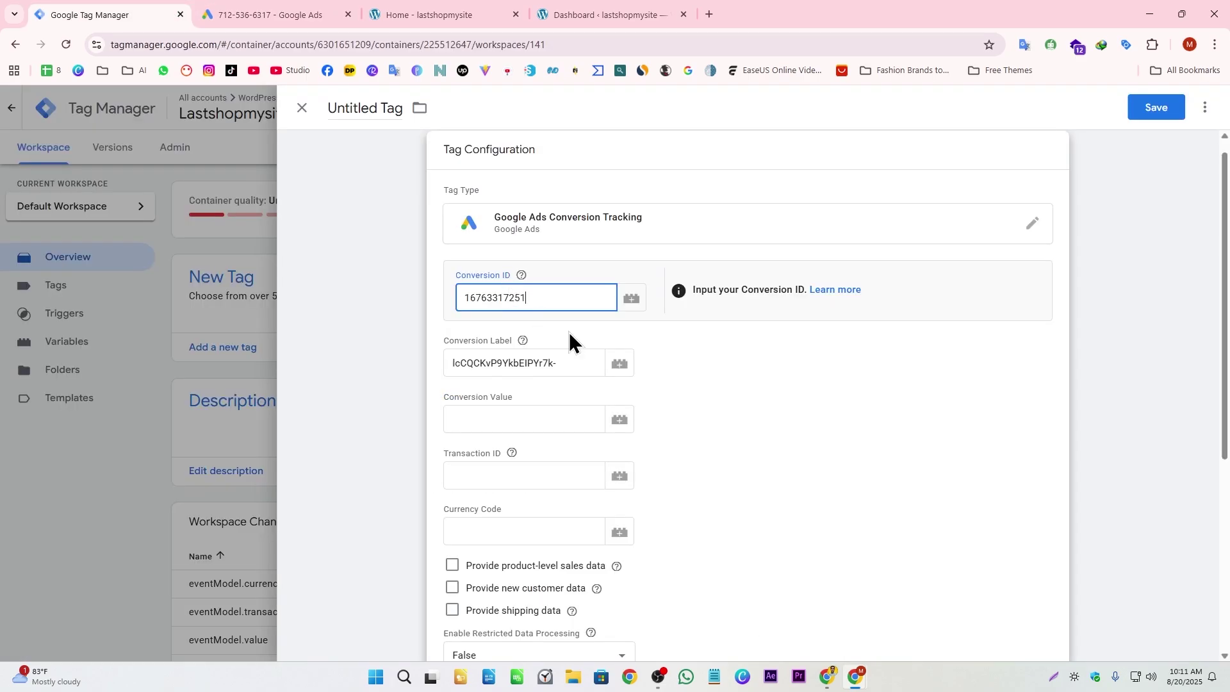
key(ctrl+Tab)
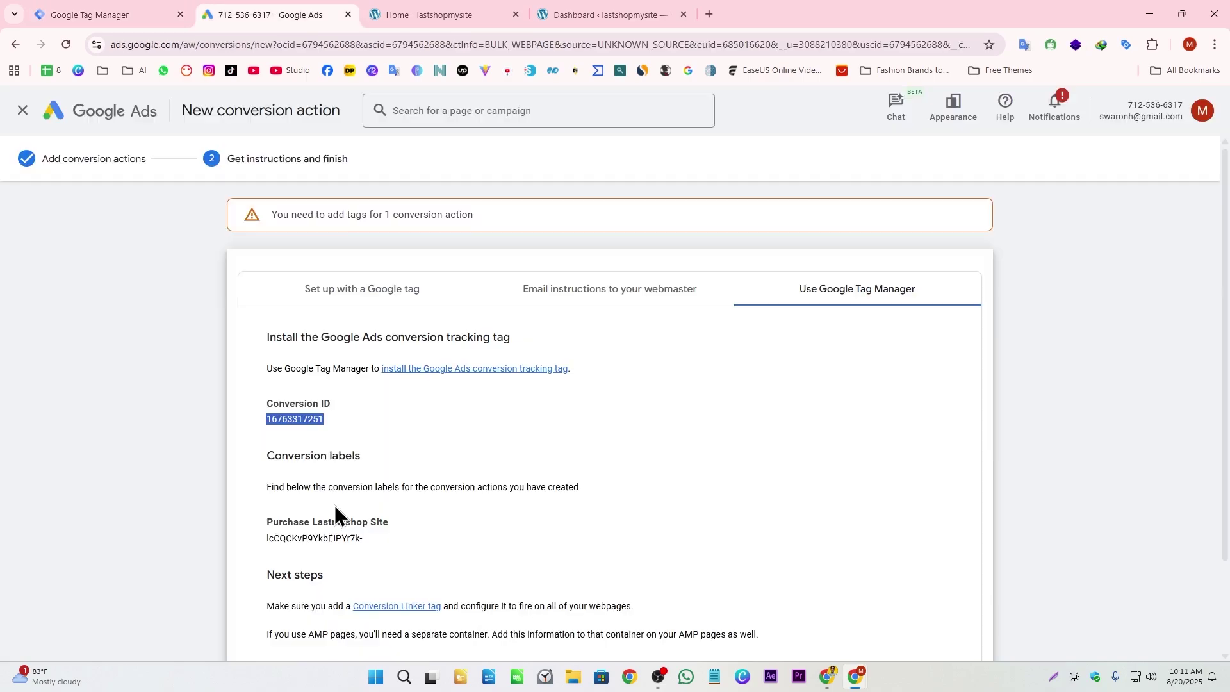
double_click(318, 538)
key(ctrl+c)
click(103, 14)
click(579, 365)
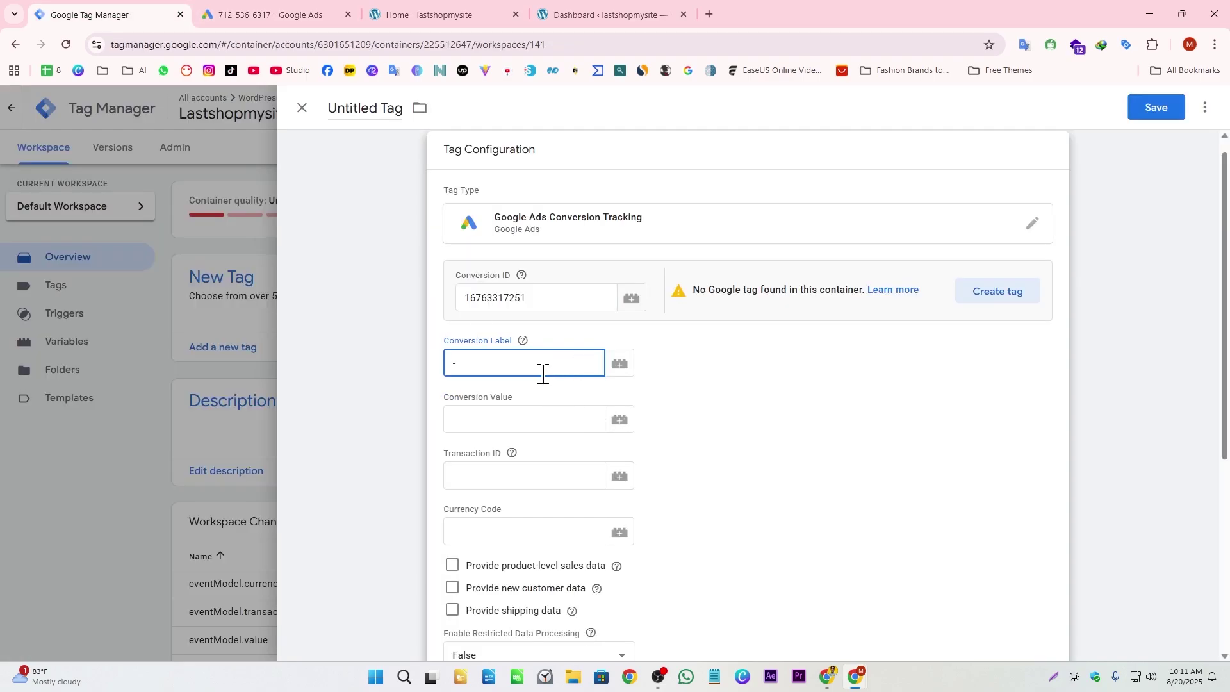
key(ctrl+v)
click(789, 391)
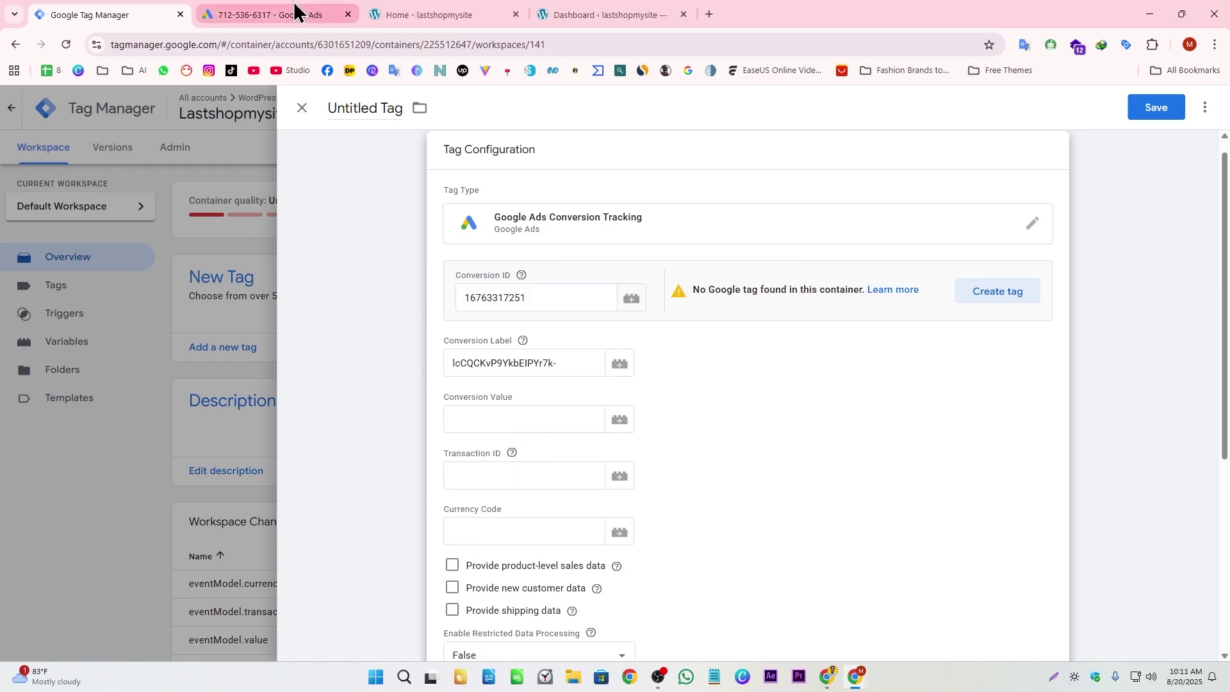
- Open Tag Manager from the bookmark in a new tab and connect a Preview session to the shop
click(711, 10)
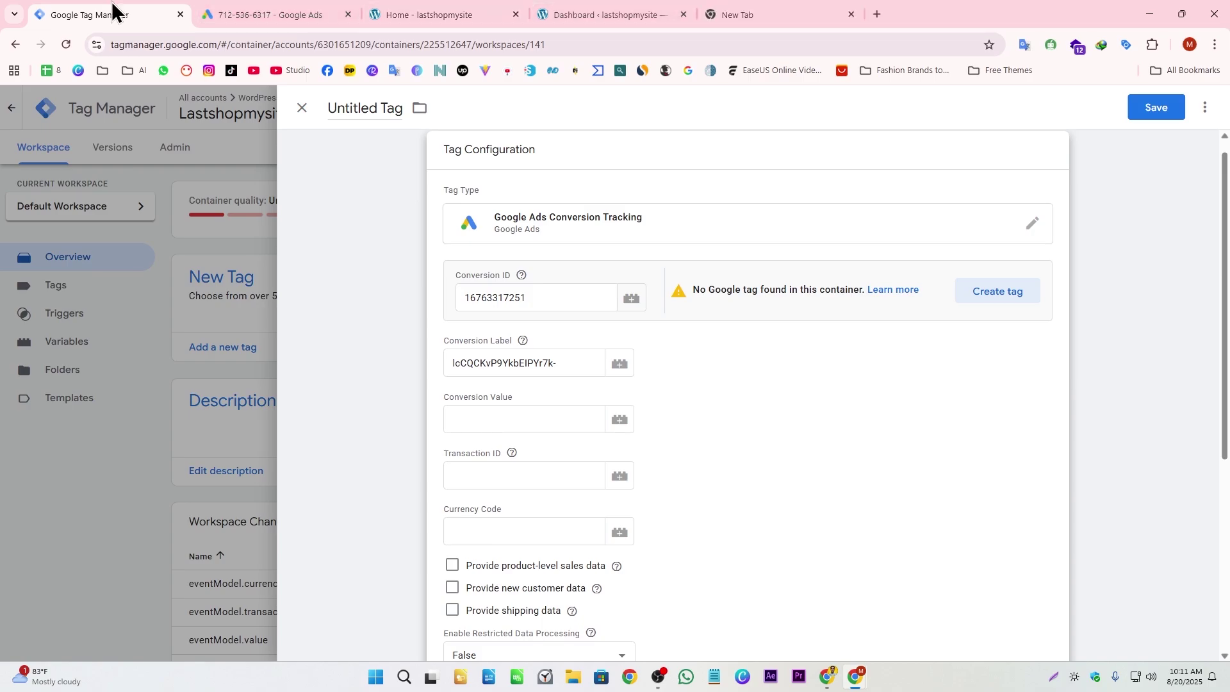
click(102, 70)
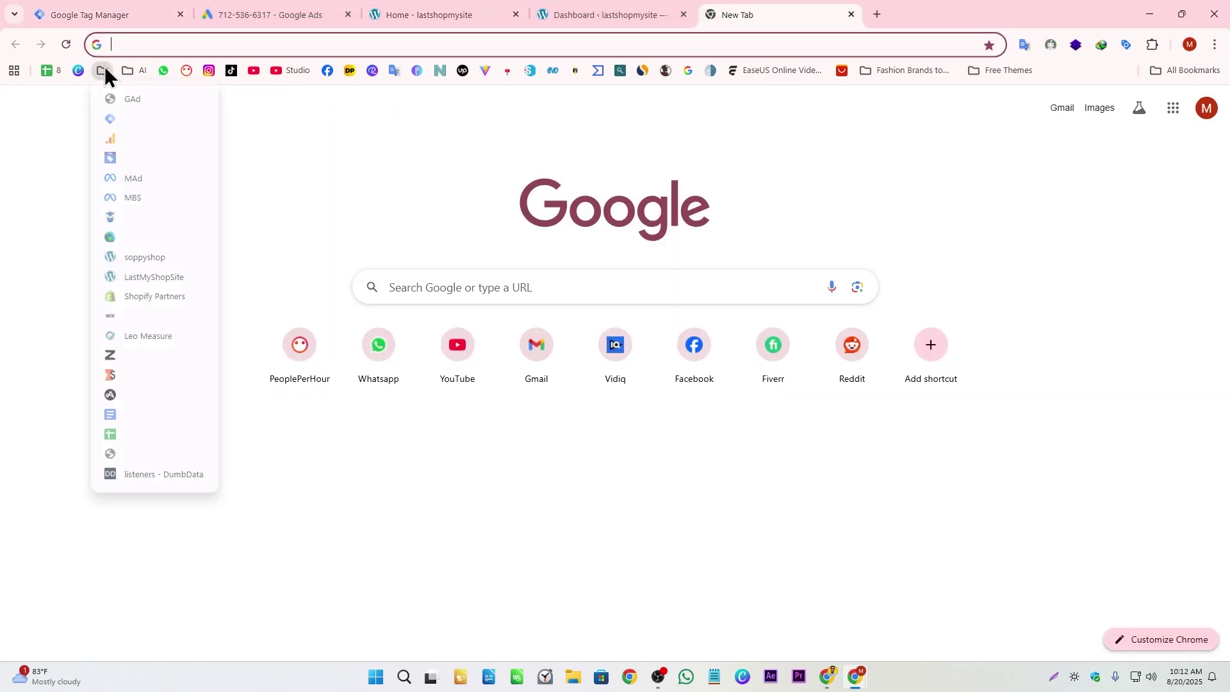
click(129, 115)
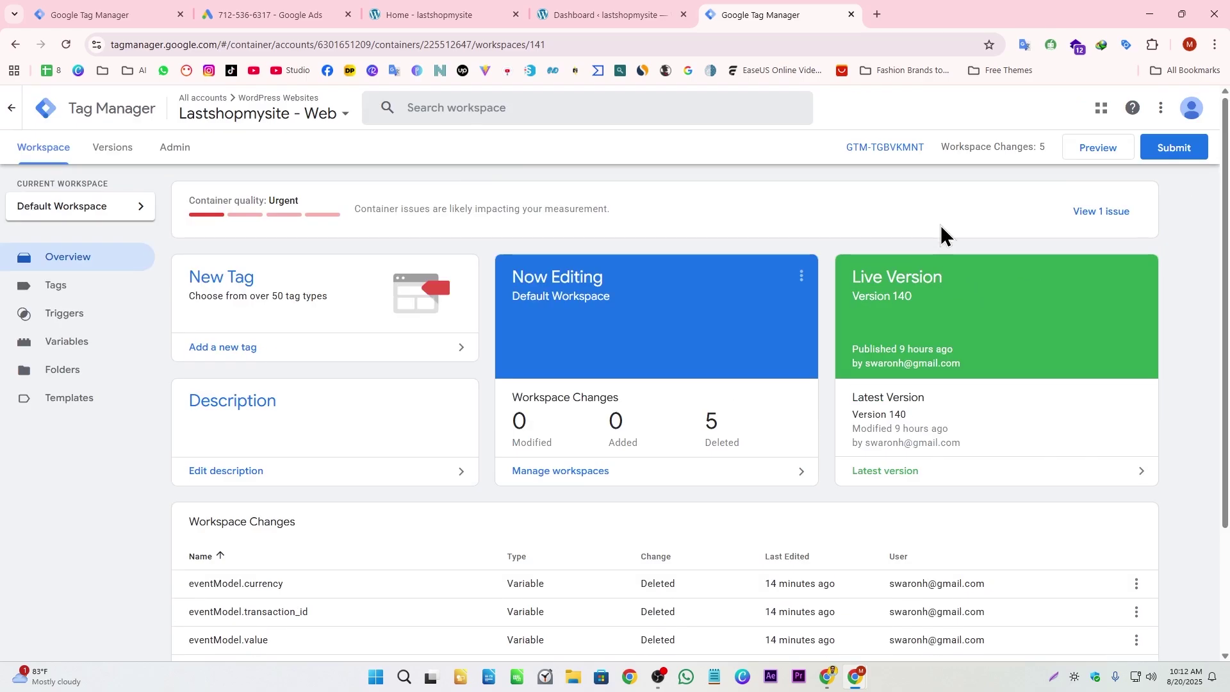
click(1097, 155)
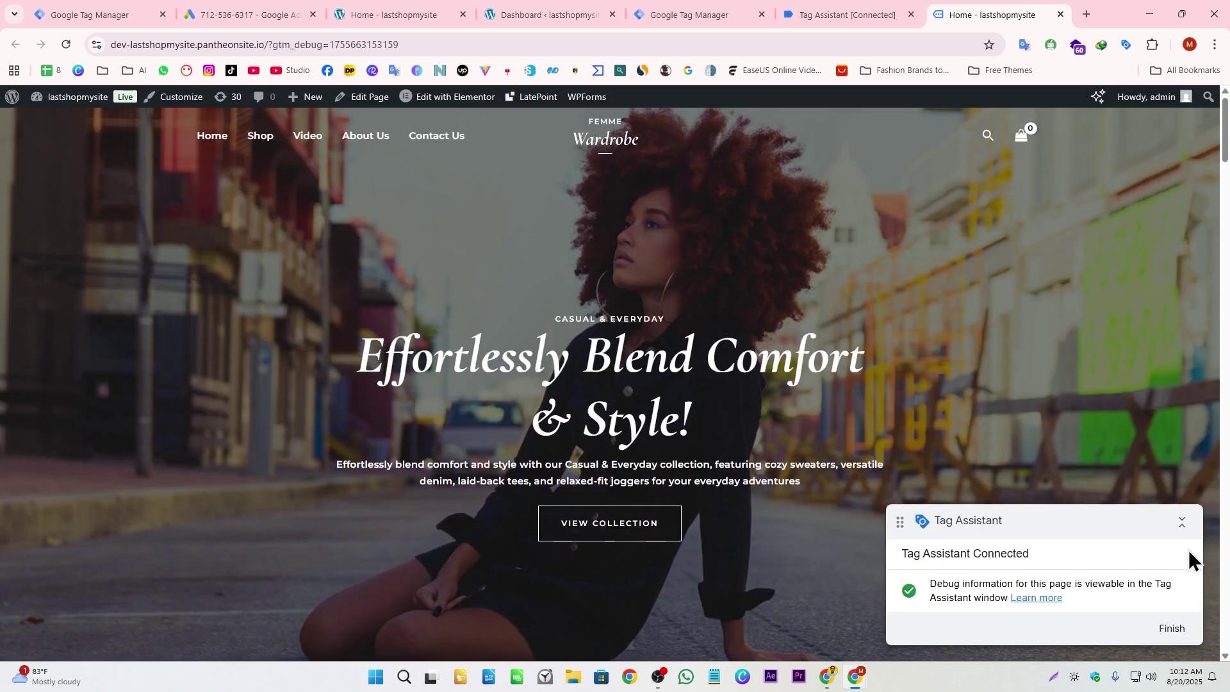
click(1182, 522)
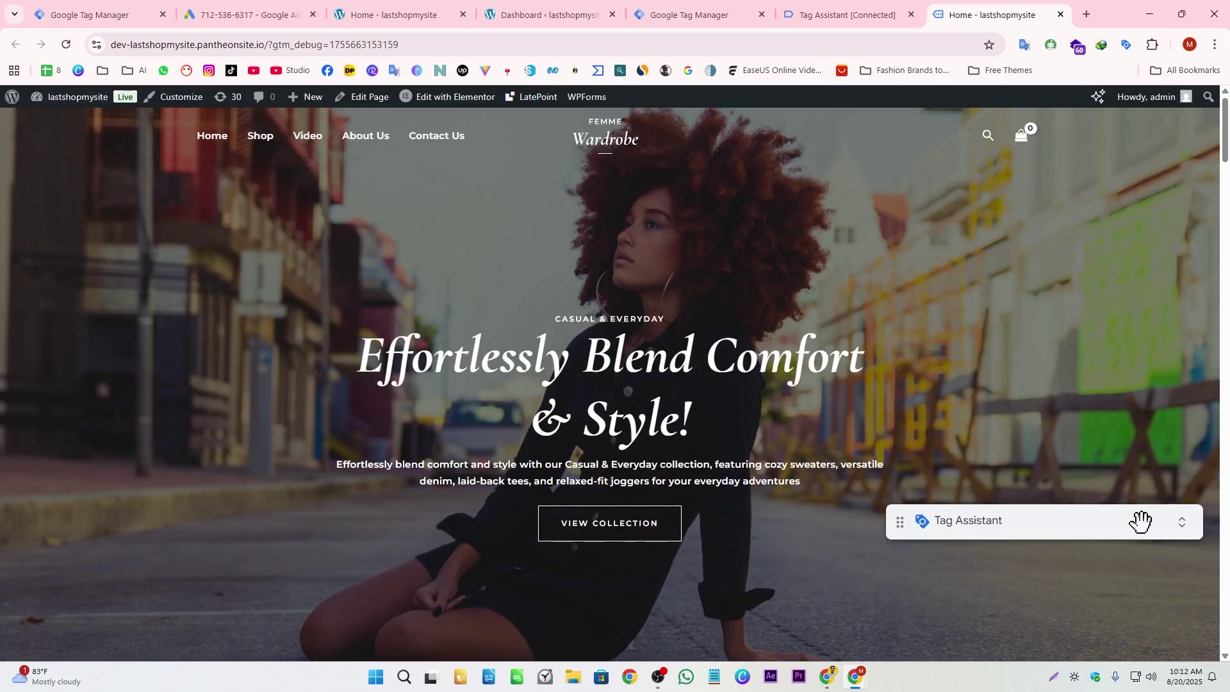
click(1140, 520)
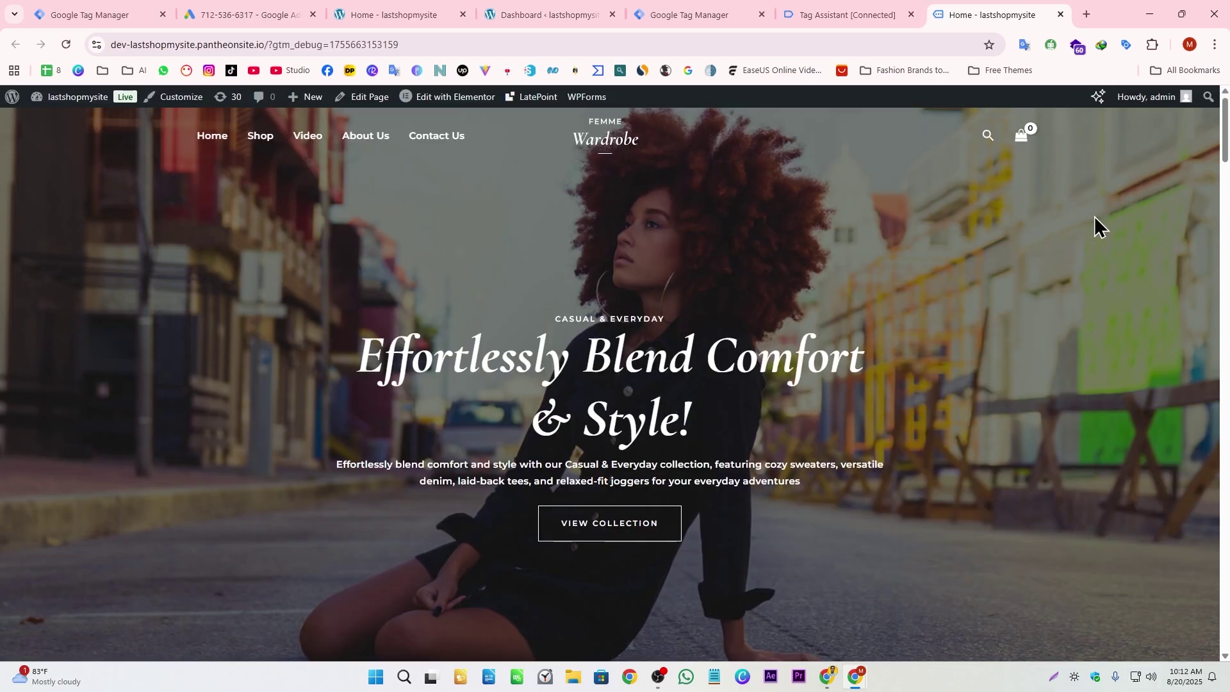
click(814, 10)
click(616, 353)
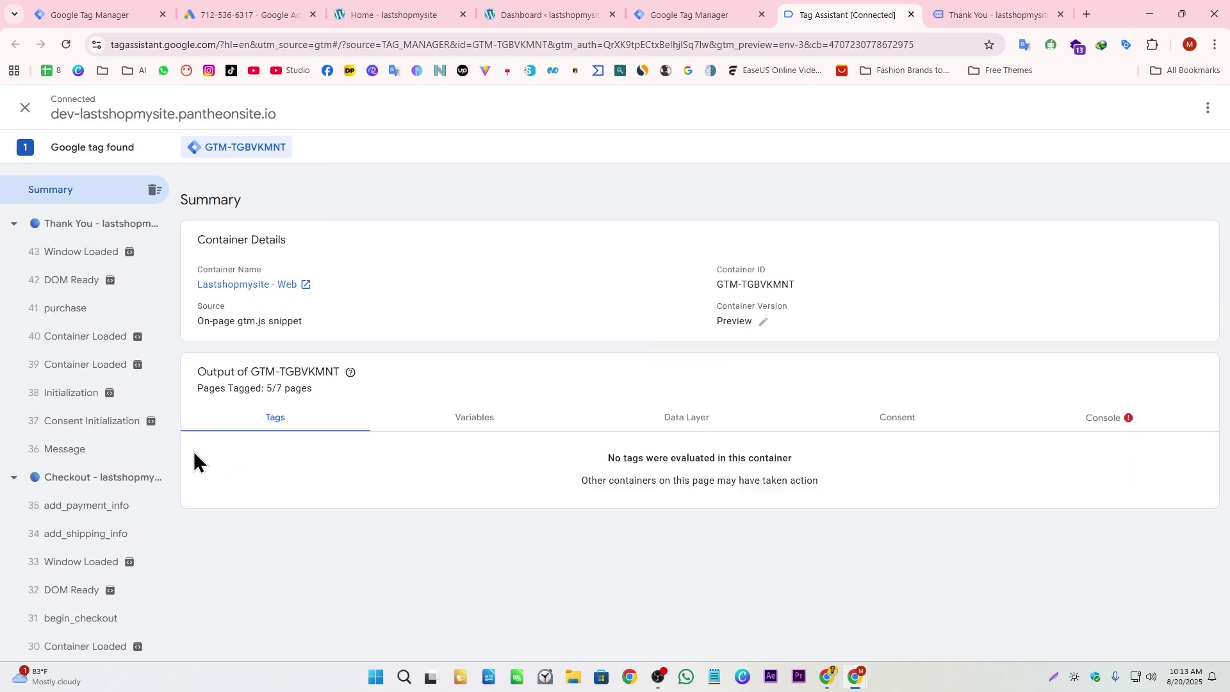
- Select the purchase event in Tag Assistant to see its data layer value, currency and transaction_id
click(967, 14)
key(ctrl+shift+Tab)
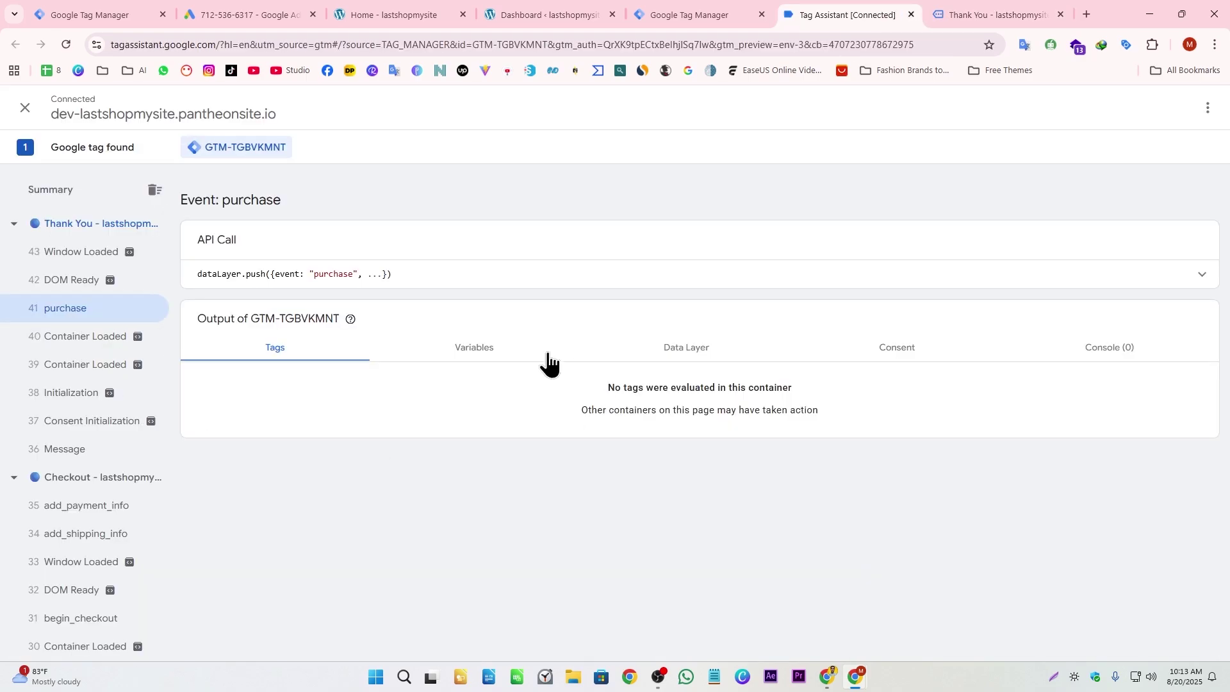
click(684, 349)
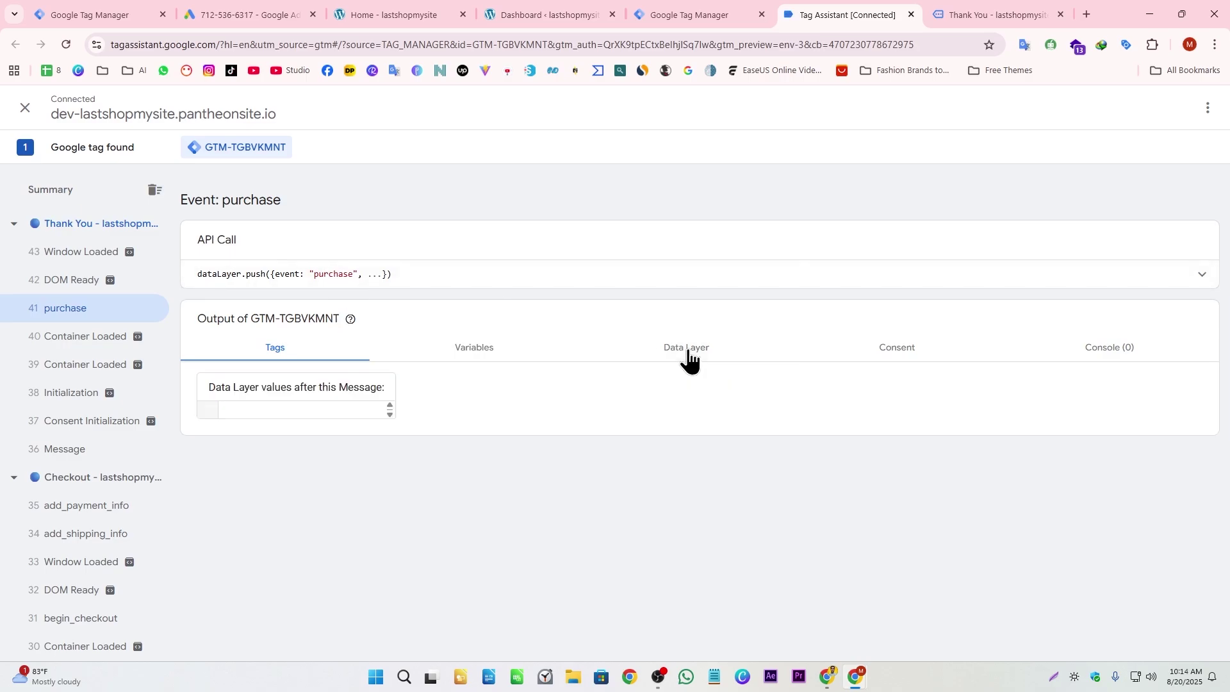
scroll(686, 357, down, 2)
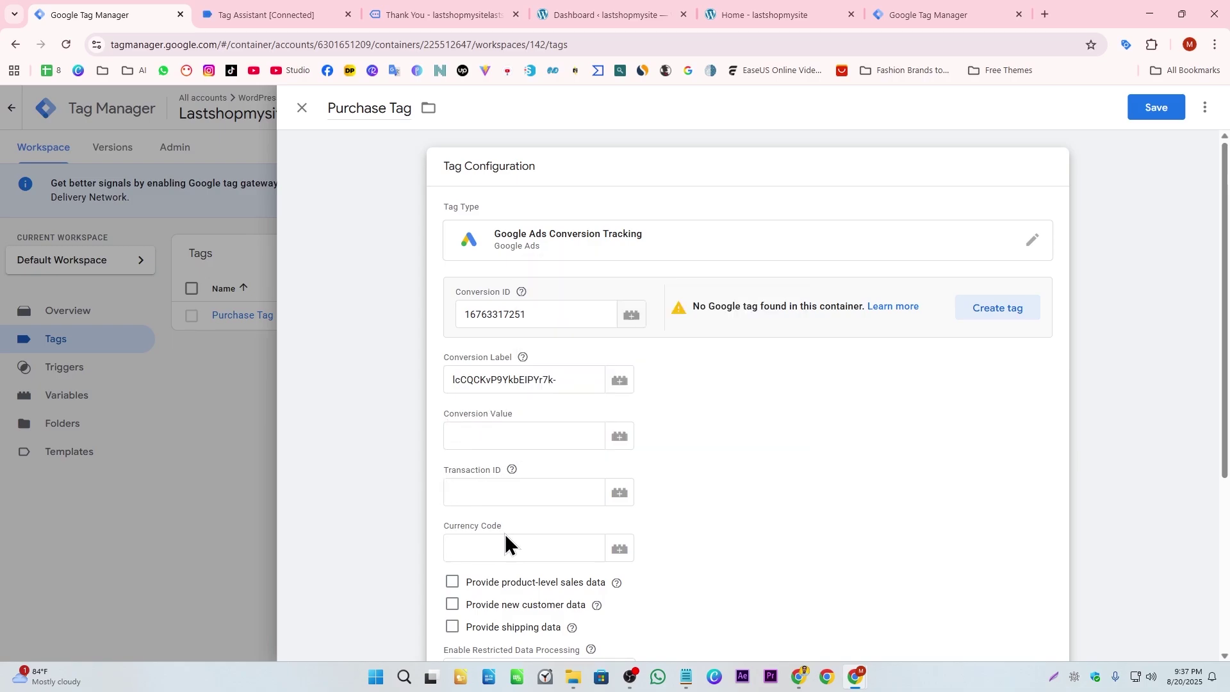
- Copy the shop's 124.90 product price into the Purchase Tag's Conversion Value field
key(ctrl+5)
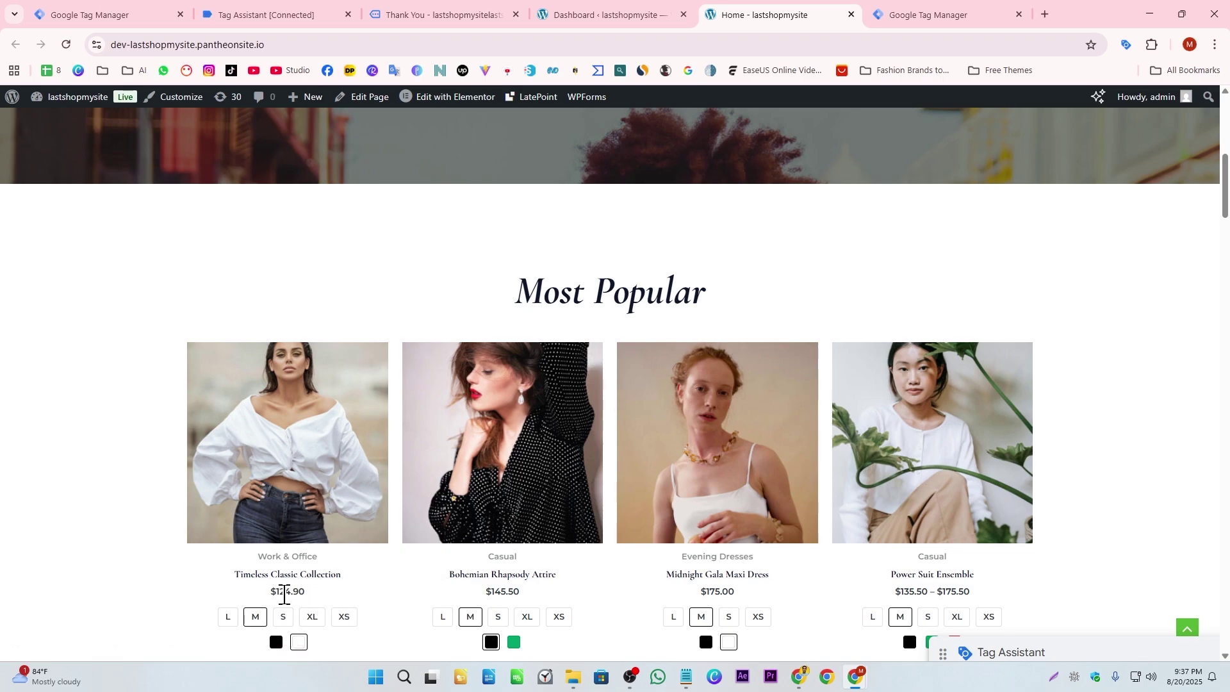
click(264, 9)
key(ctrl+5)
double_click(290, 591)
key(ctrl+c)
key(ctrl+1)
click(452, 434)
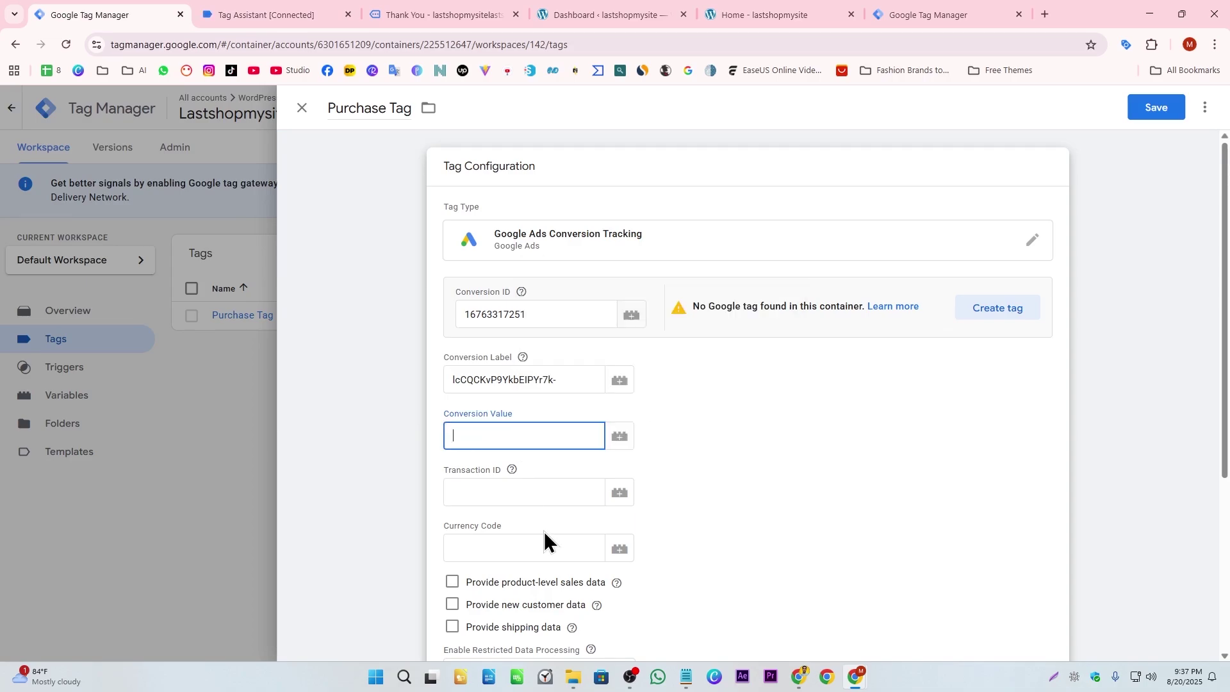
key(ctrl+v)
click(663, 480)
- Clear the test value 124.90 from the Conversion Value field again
click(772, 12)
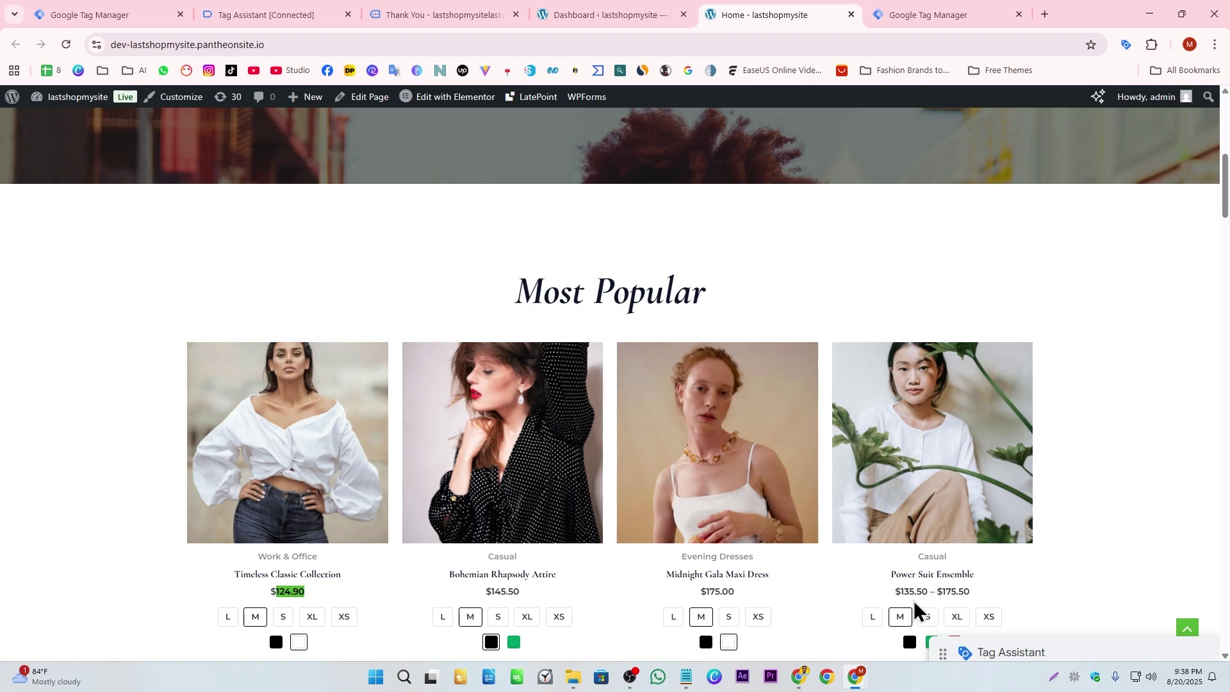
key(ctrl+1)
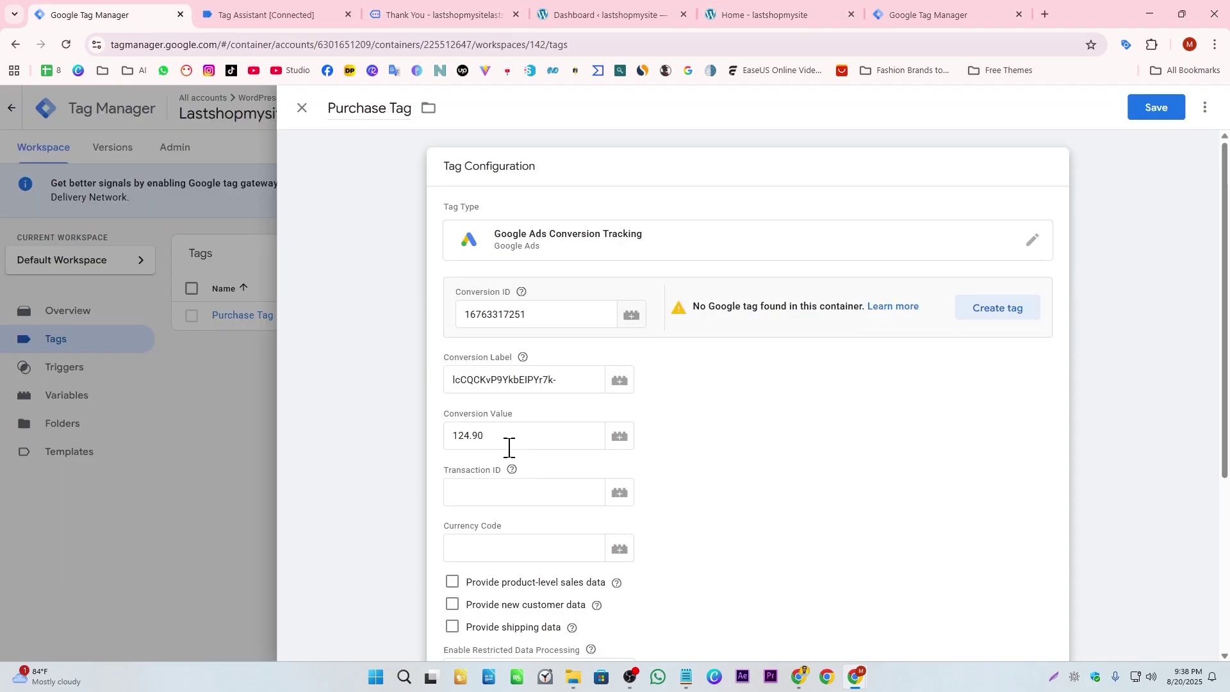
click(505, 436)
key(ctrl+a)
key(BackSpace)
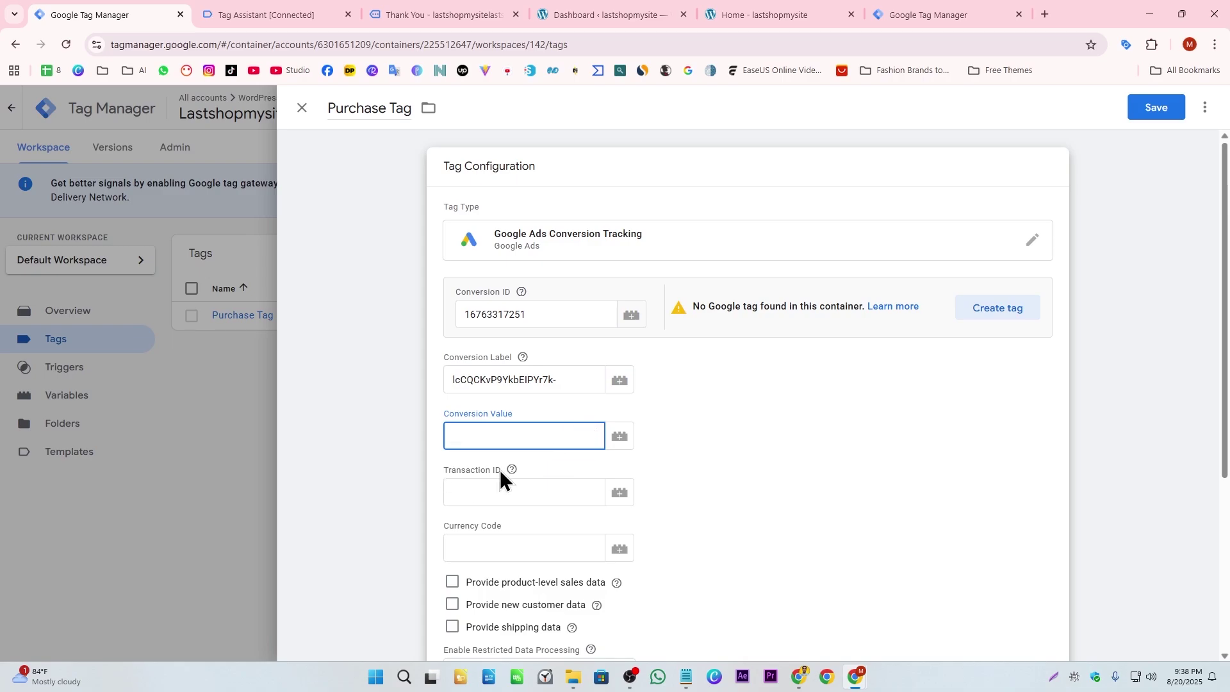
mouse_move(511, 470)
- Open the purchase event's data layer and find the value, currency and transaction_id keys
click(418, 14)
click(306, 9)
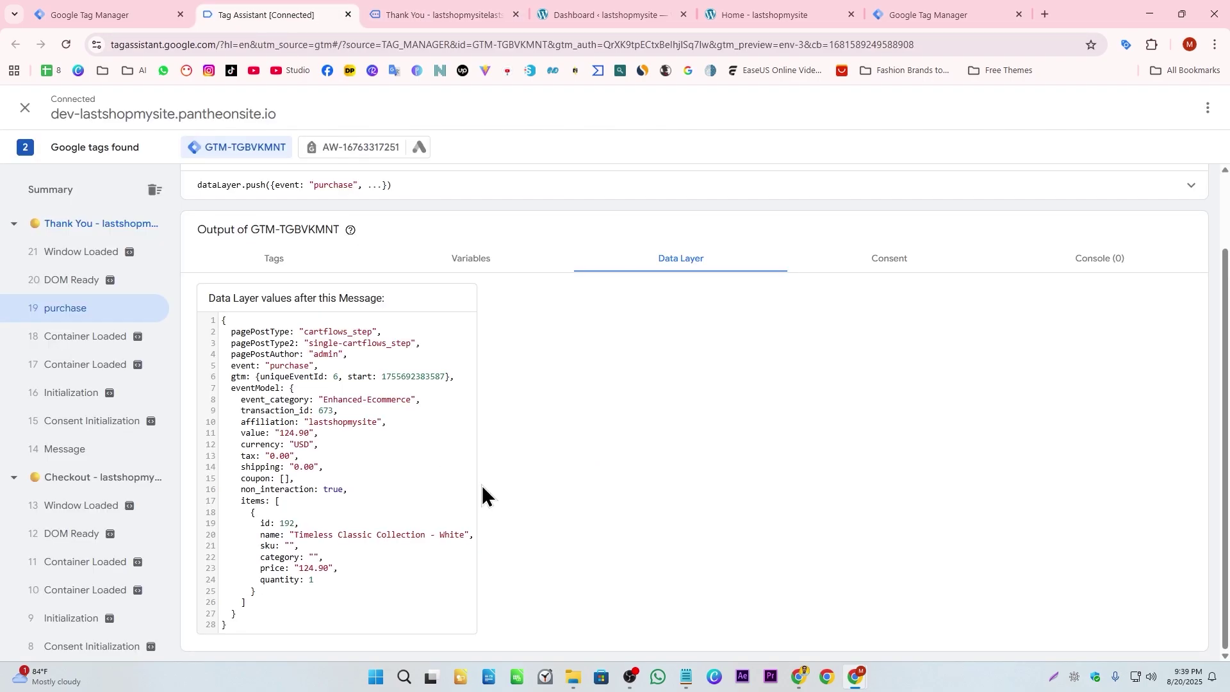
double_click(254, 435)
double_click(258, 445)
double_click(254, 411)
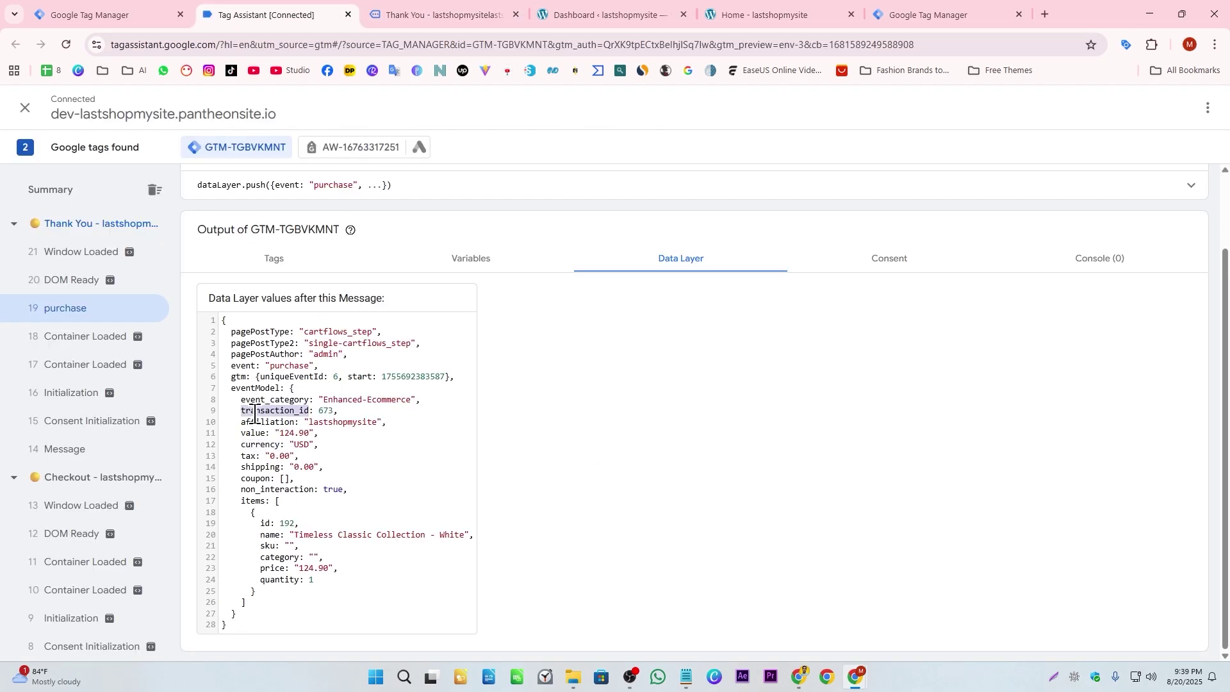
click(245, 479)
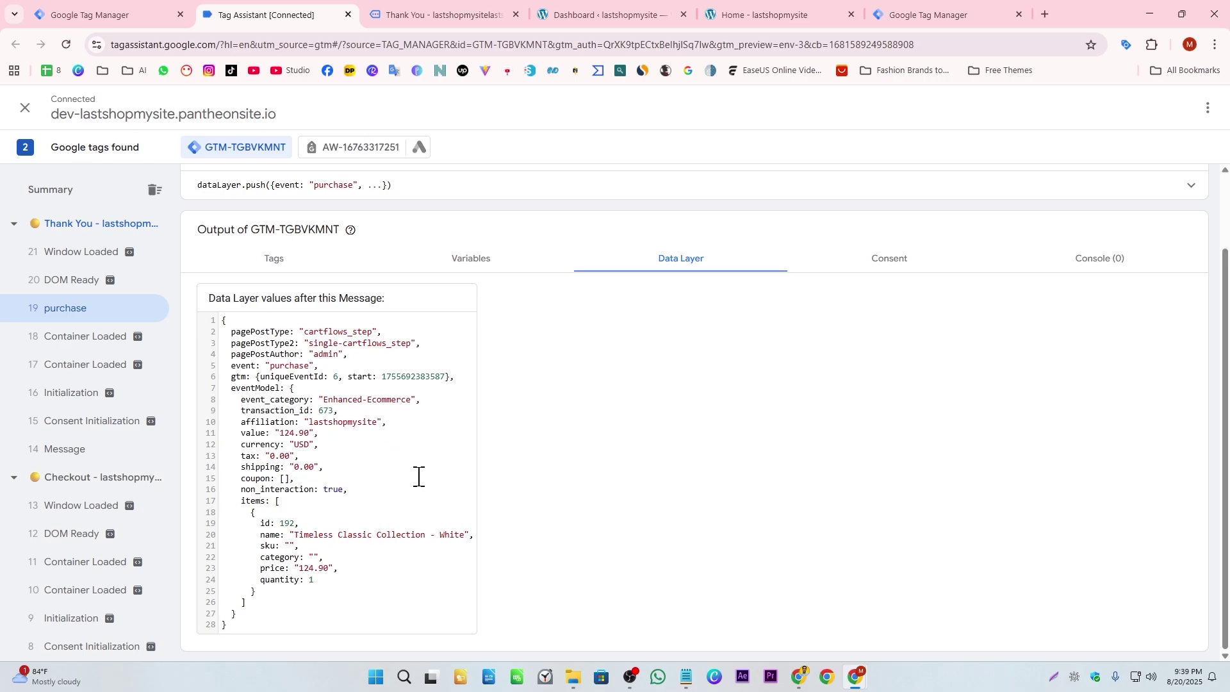
- Trace the eventModel parent of transaction_id, value and currency to confirm their paths
drag(233, 388, 281, 387)
double_click(258, 410)
double_click(253, 433)
double_click(259, 443)
double_click(274, 410)
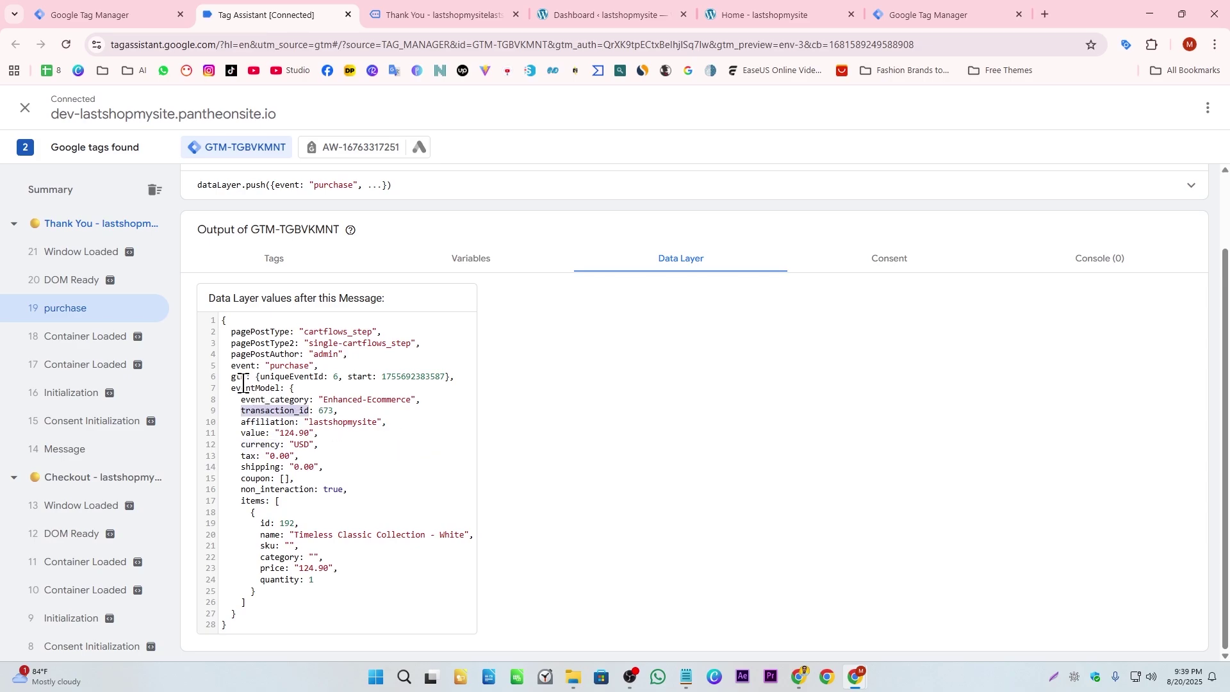
click(345, 442)
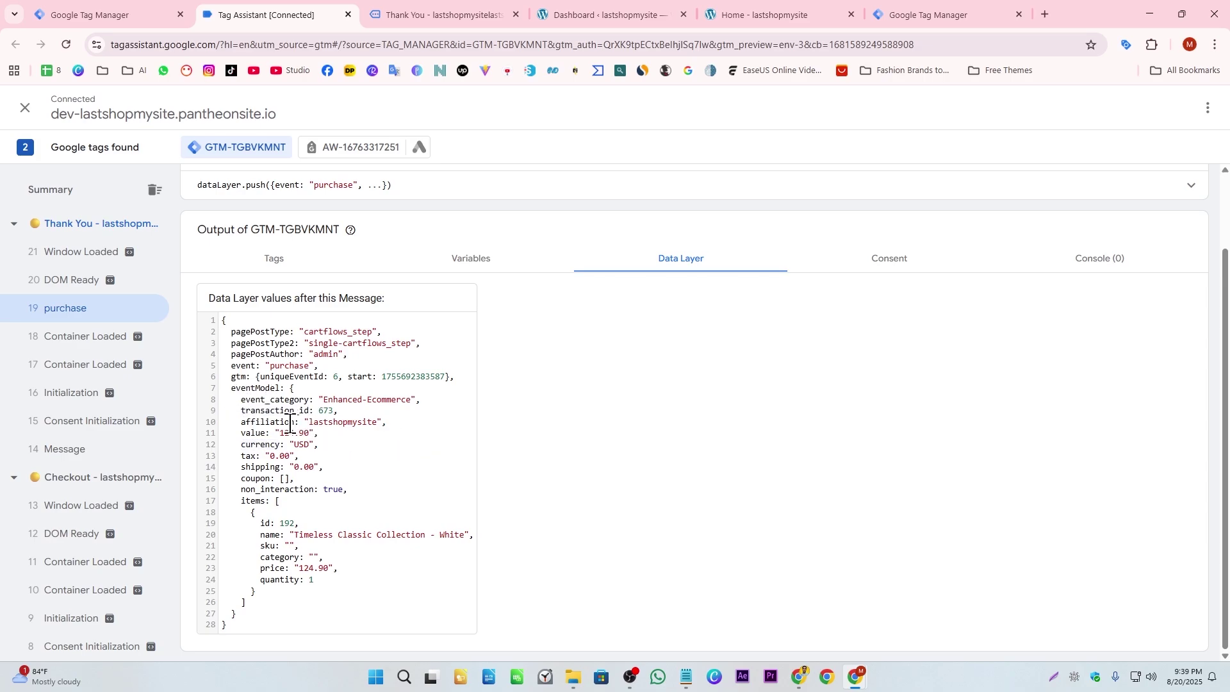
double_click(269, 411)
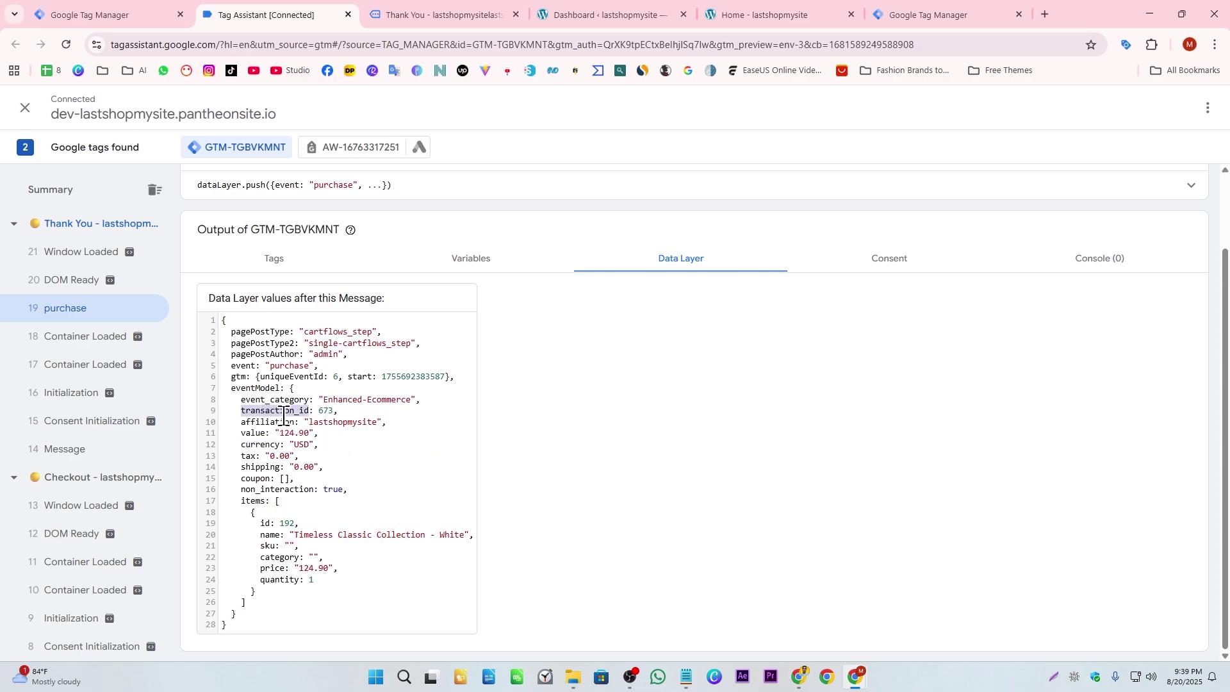
click(246, 436)
double_click(256, 444)
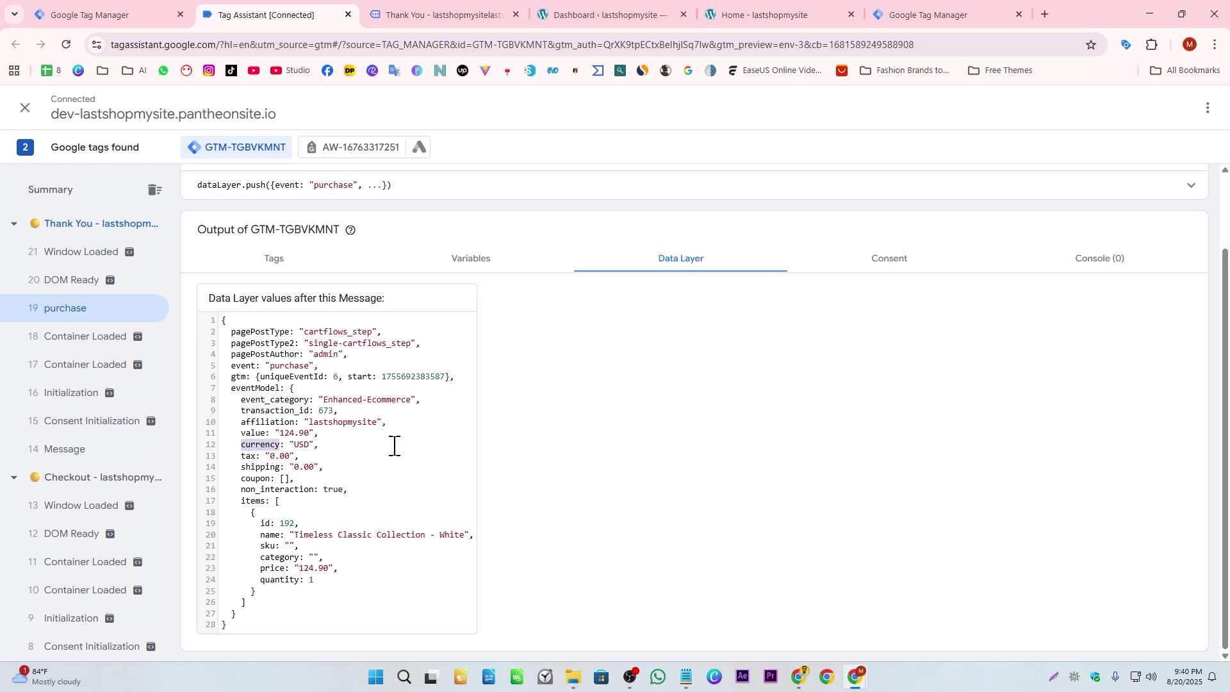
click(404, 447)
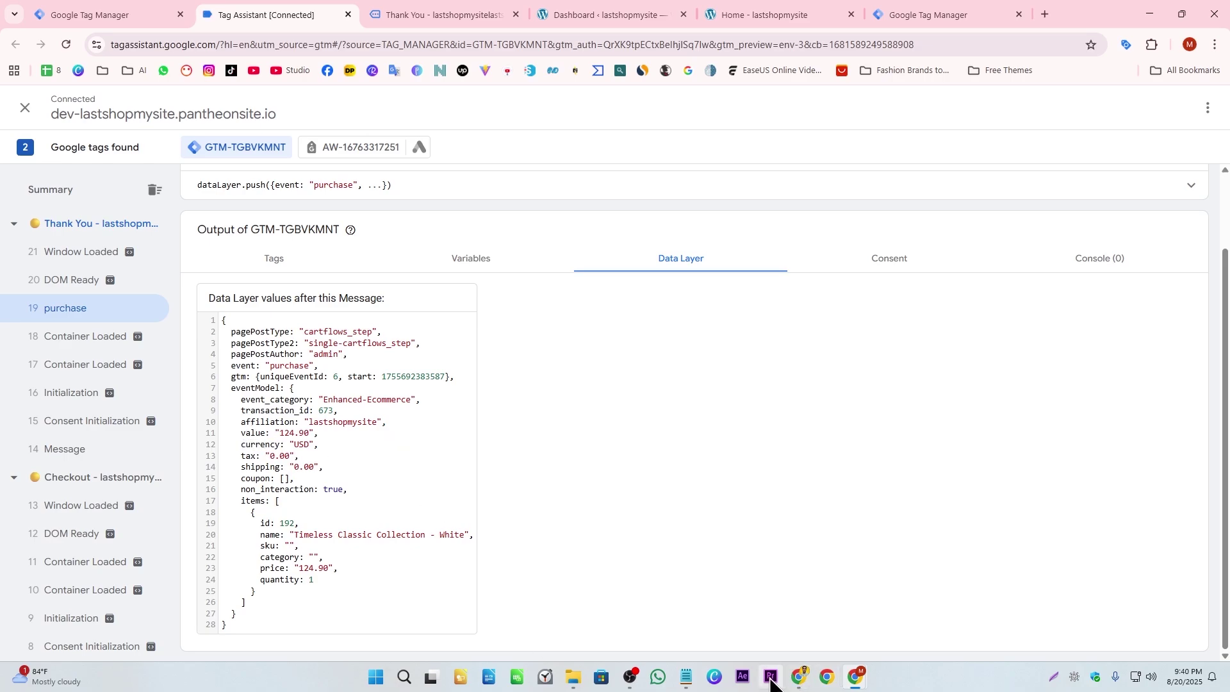
click(686, 678)
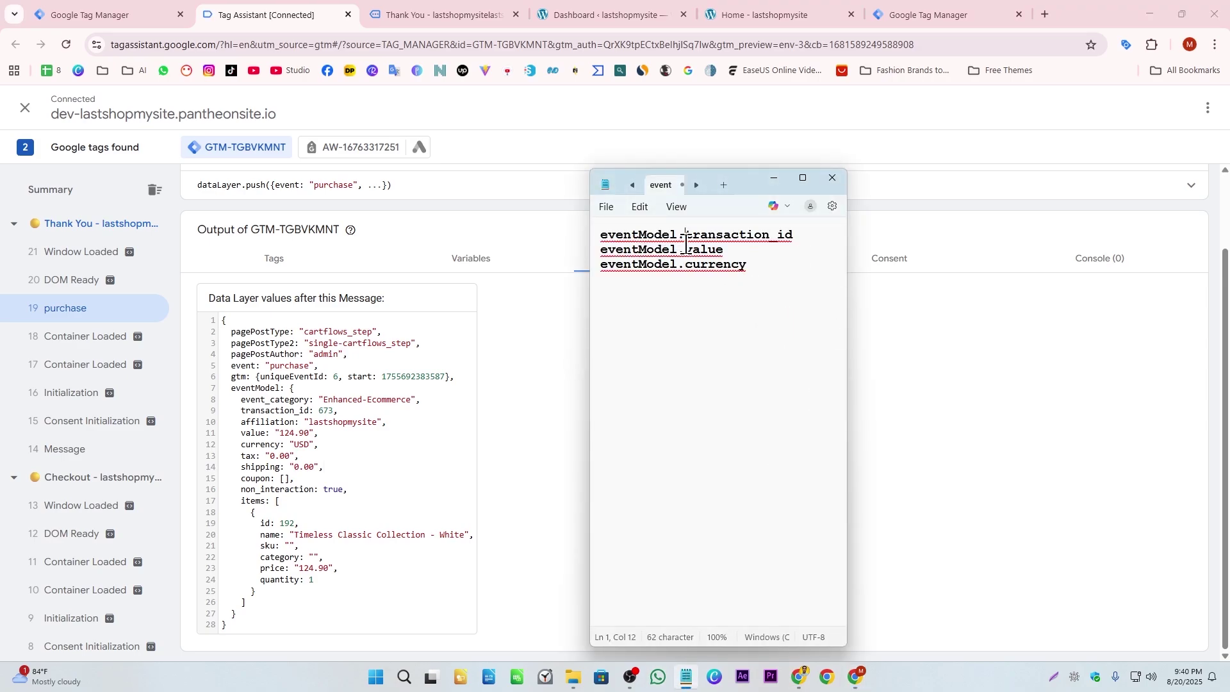
- Check the eventModel.transaction_id, value and currency lines in Notepad, then go back to Tag Manager
double_click(622, 232)
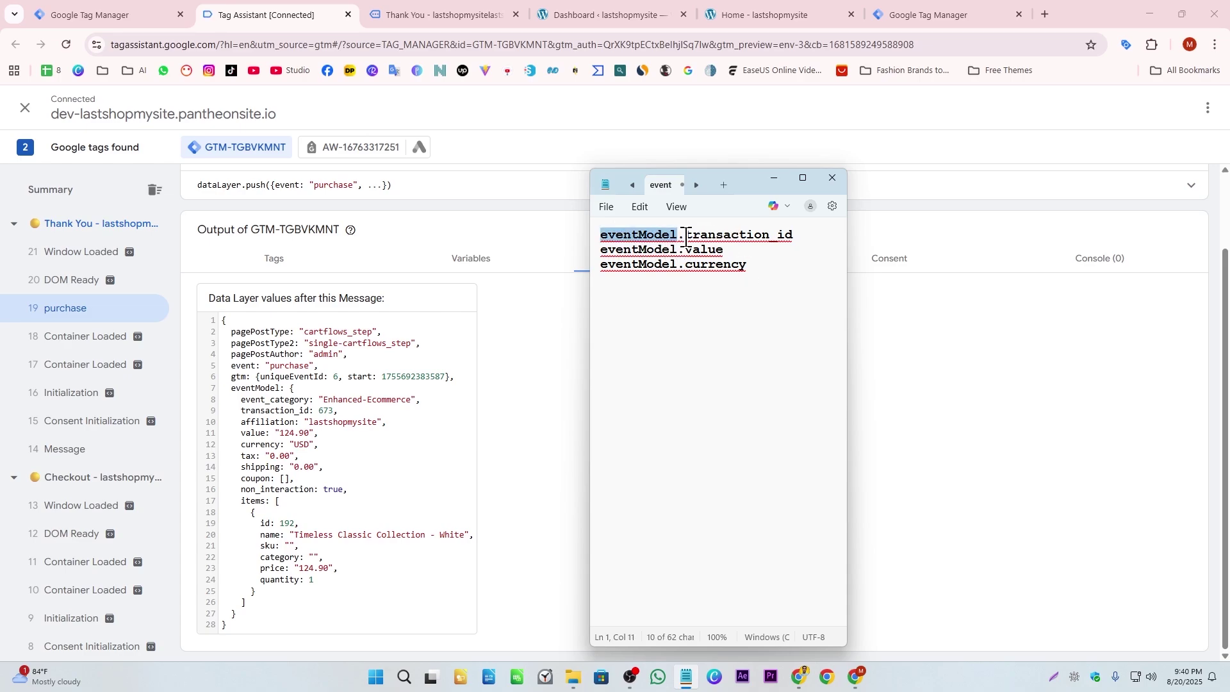
click(687, 236)
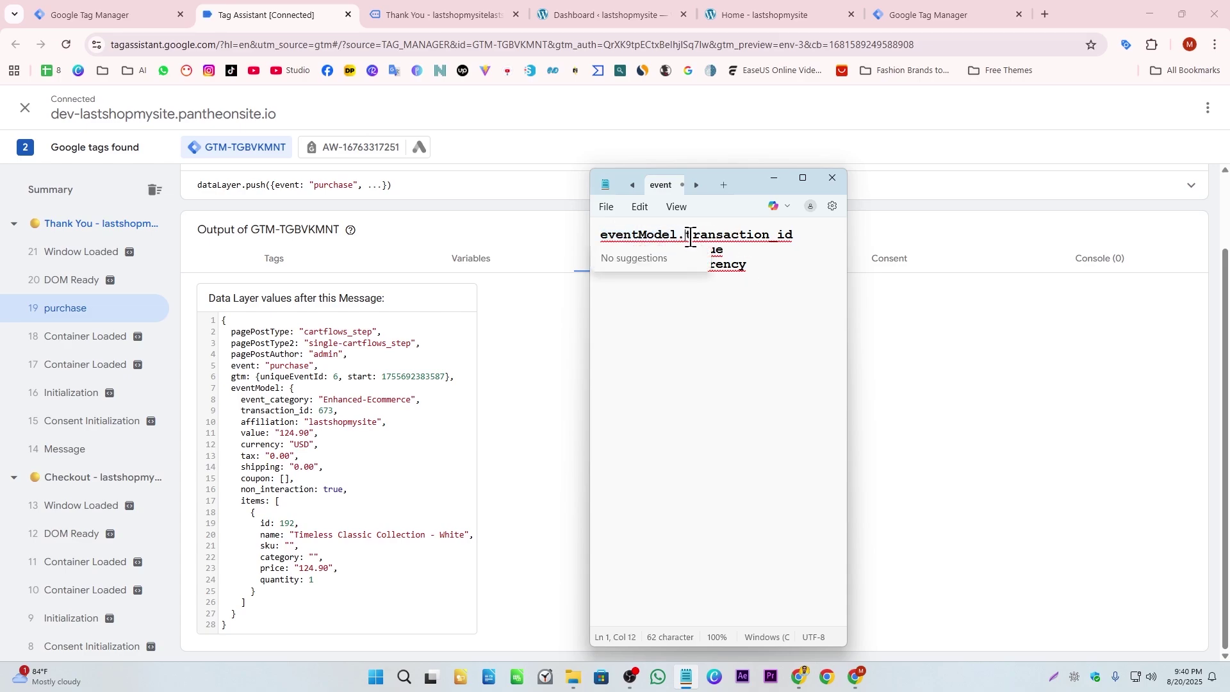
click(789, 334)
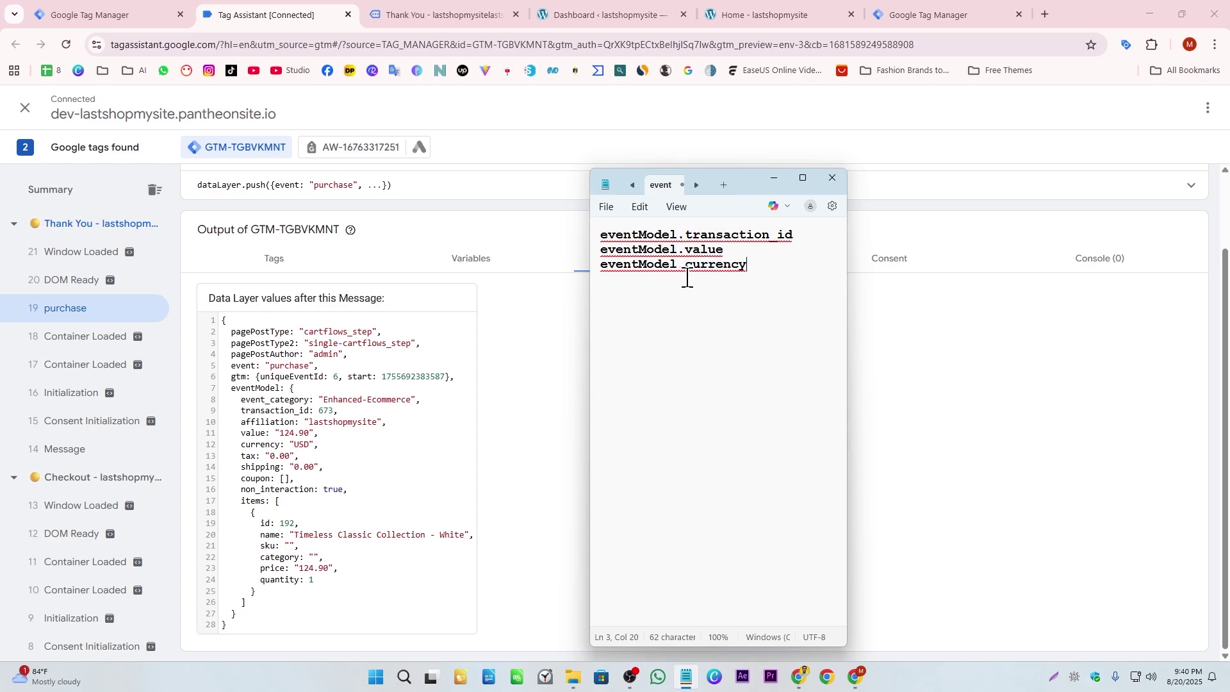
click(916, 12)
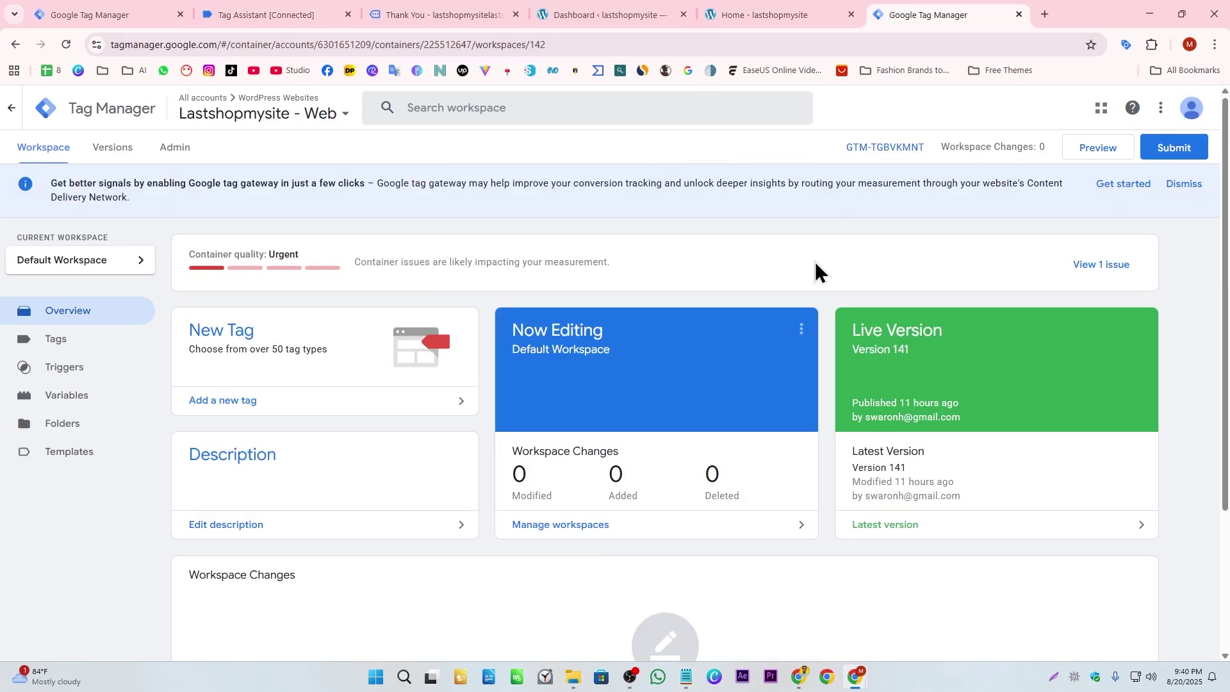
- In Variables, start a new user-defined variable of type Data Layer Variable
click(71, 402)
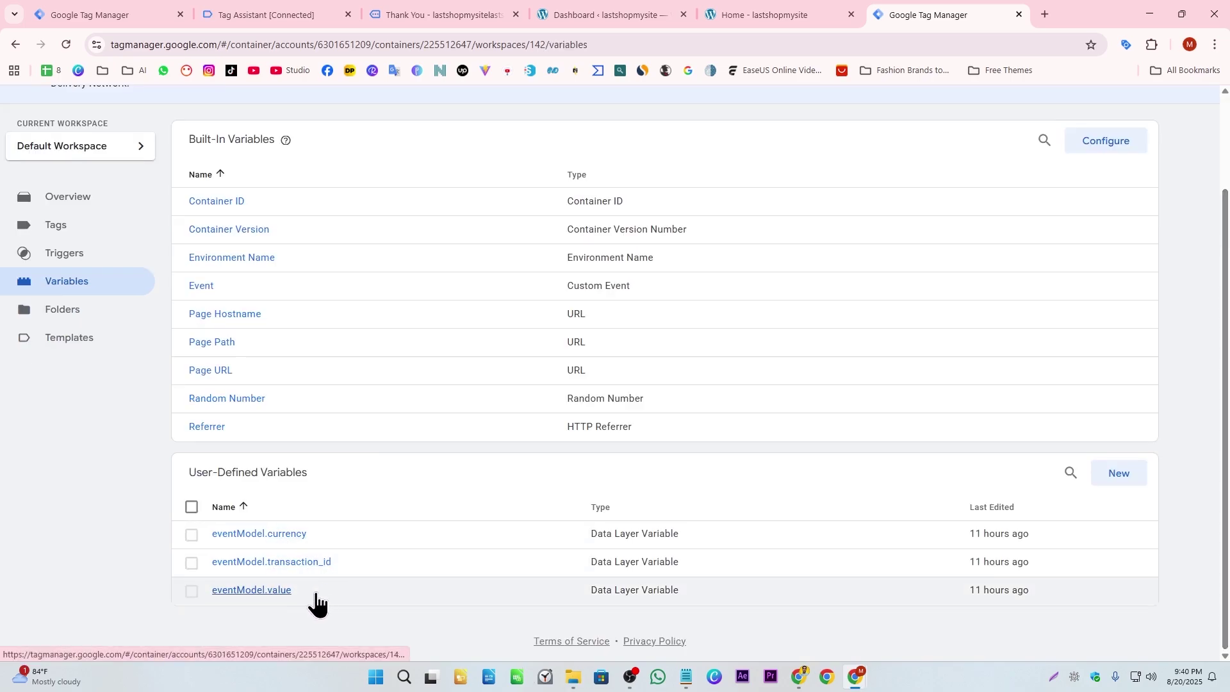
click(352, 604)
click(303, 114)
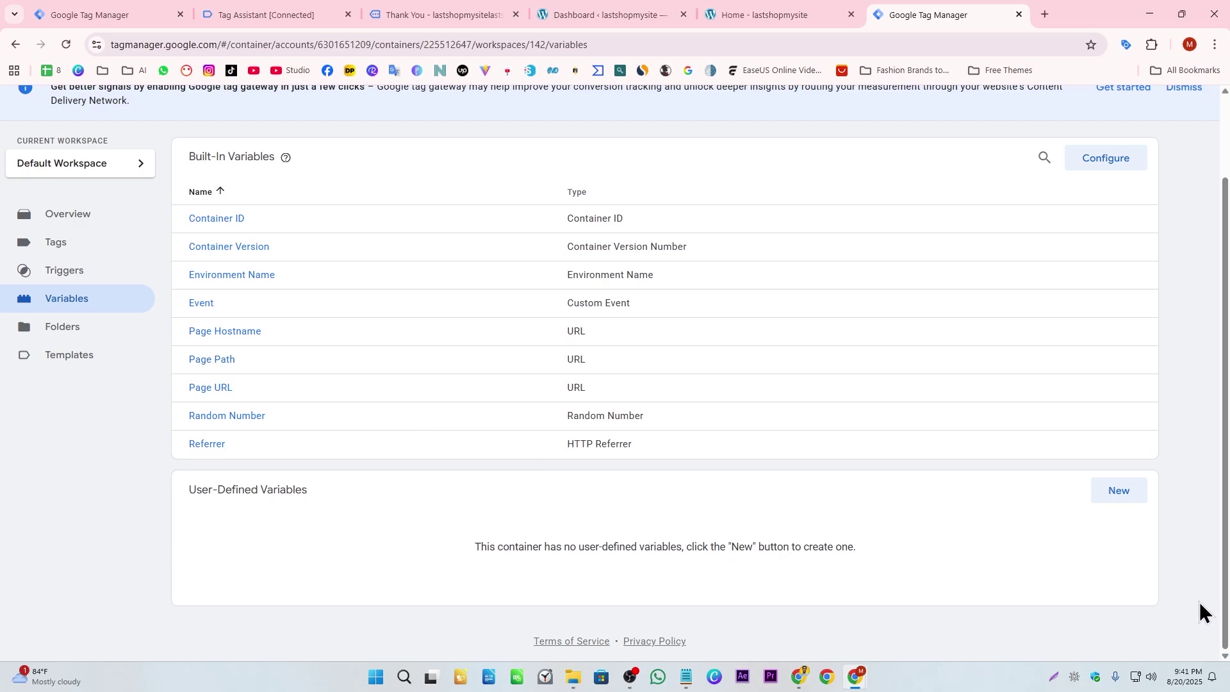
click(1113, 500)
click(604, 267)
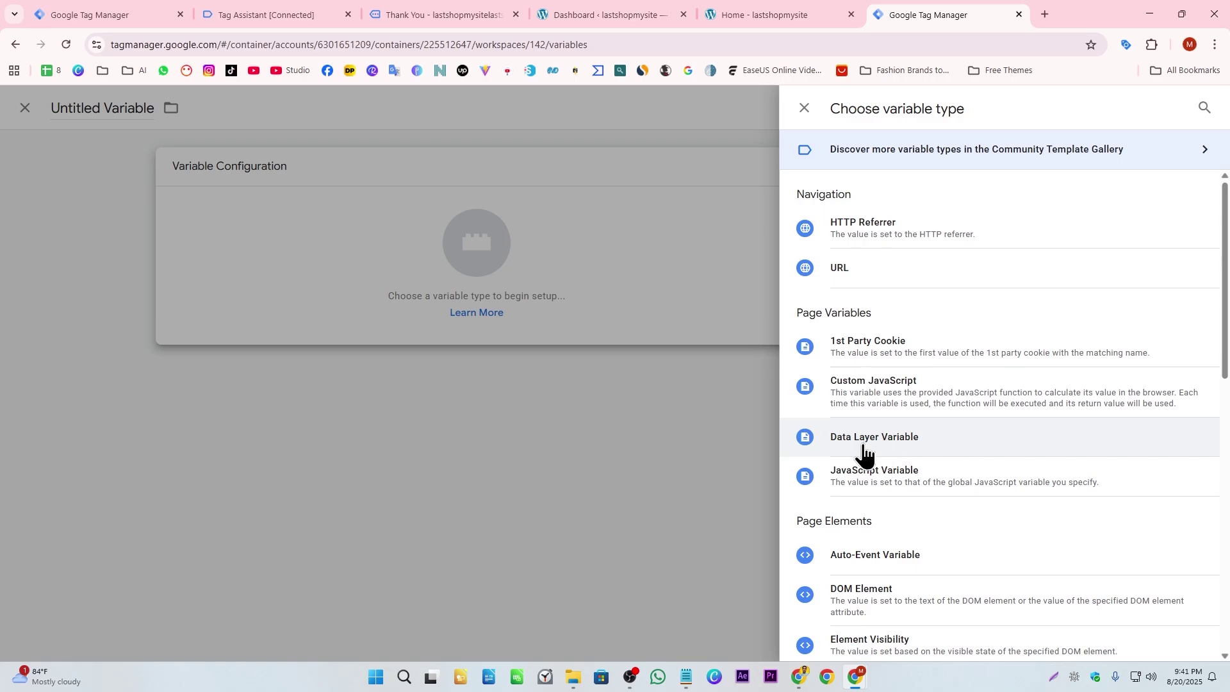
click(838, 445)
- Set the variable name and title to eventModel.value, copied from the note, and save it
click(500, 312)
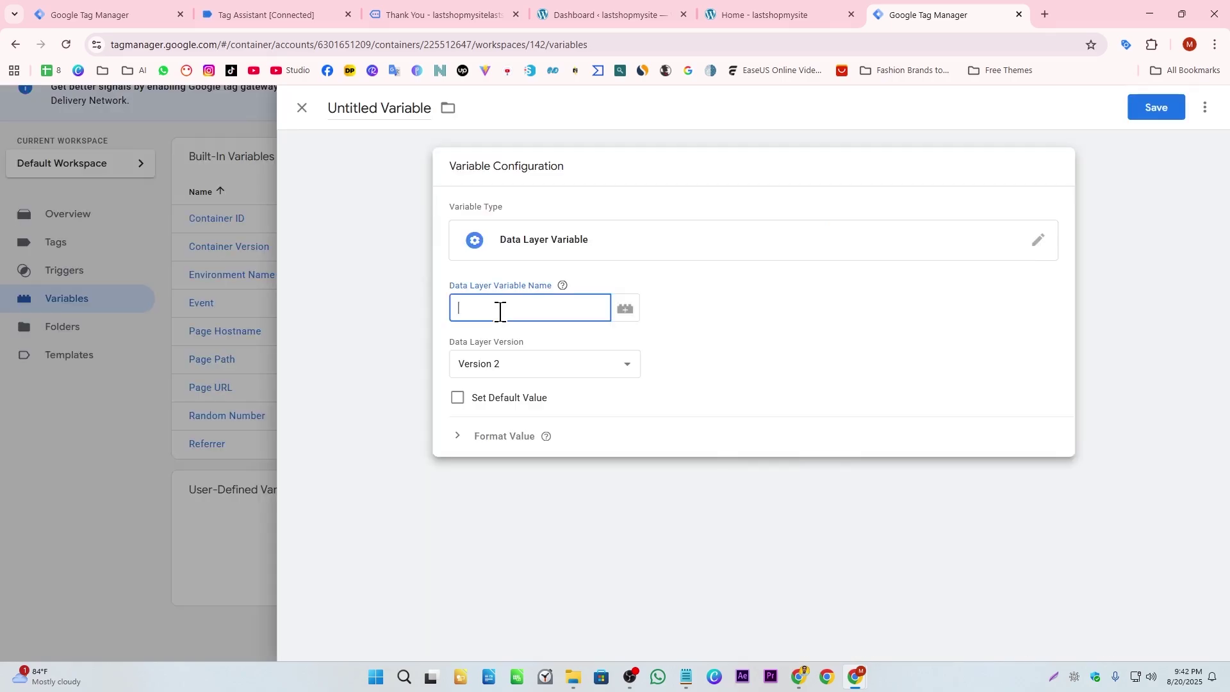
click(686, 677)
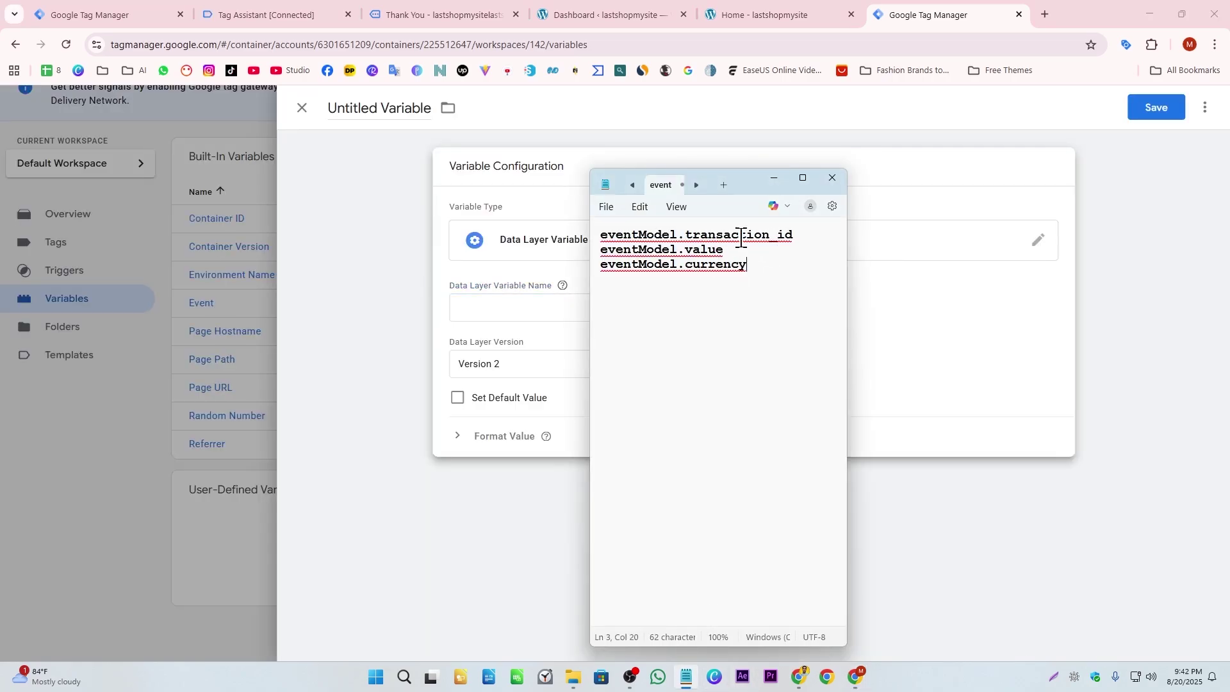
triple_click(701, 255)
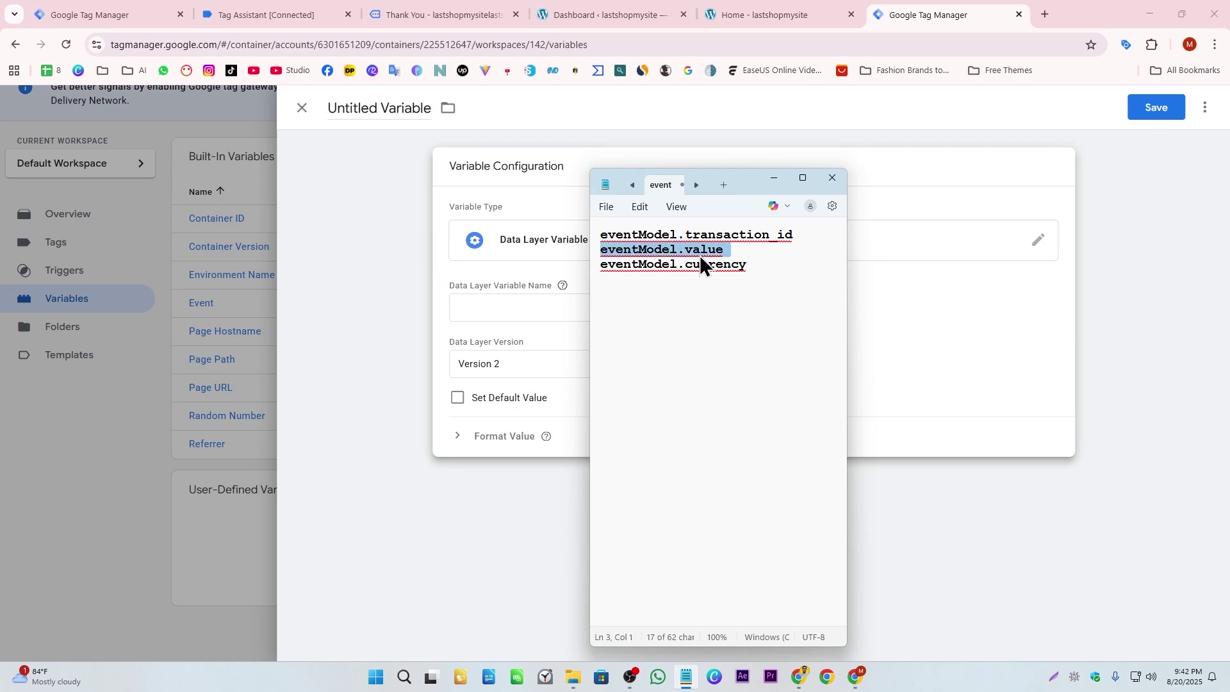
key(ctrl+c)
click(487, 310)
key(ctrl+v)
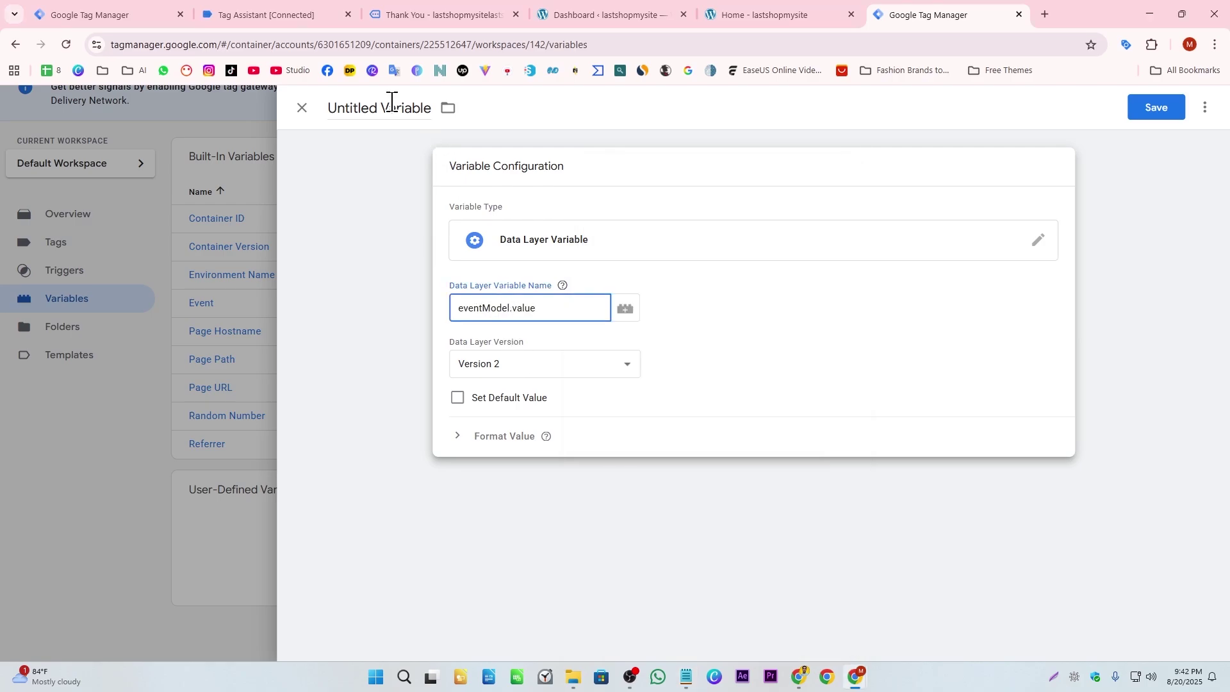
click(369, 114)
key(ctrl+a)
key(ctrl+v)
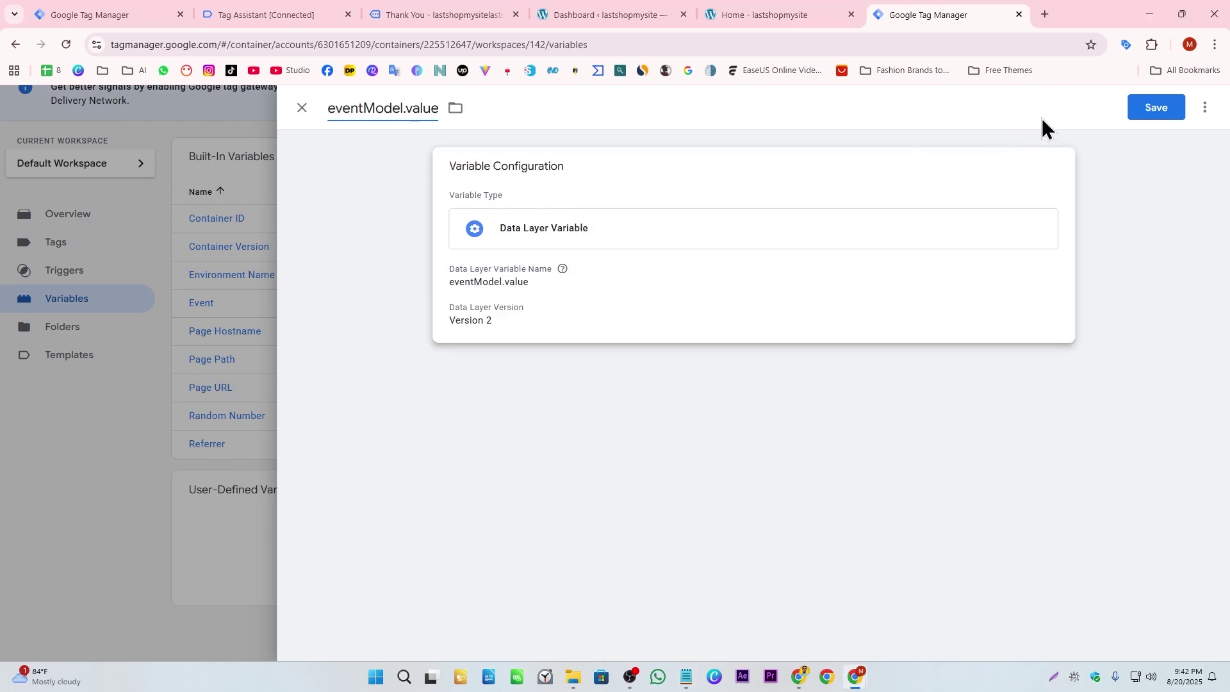
click(1156, 107)
- Pick out the eventModel.currency and eventModel.transaction_id paths in the Notepad note
key(alt+Tab)
triple_click(696, 273)
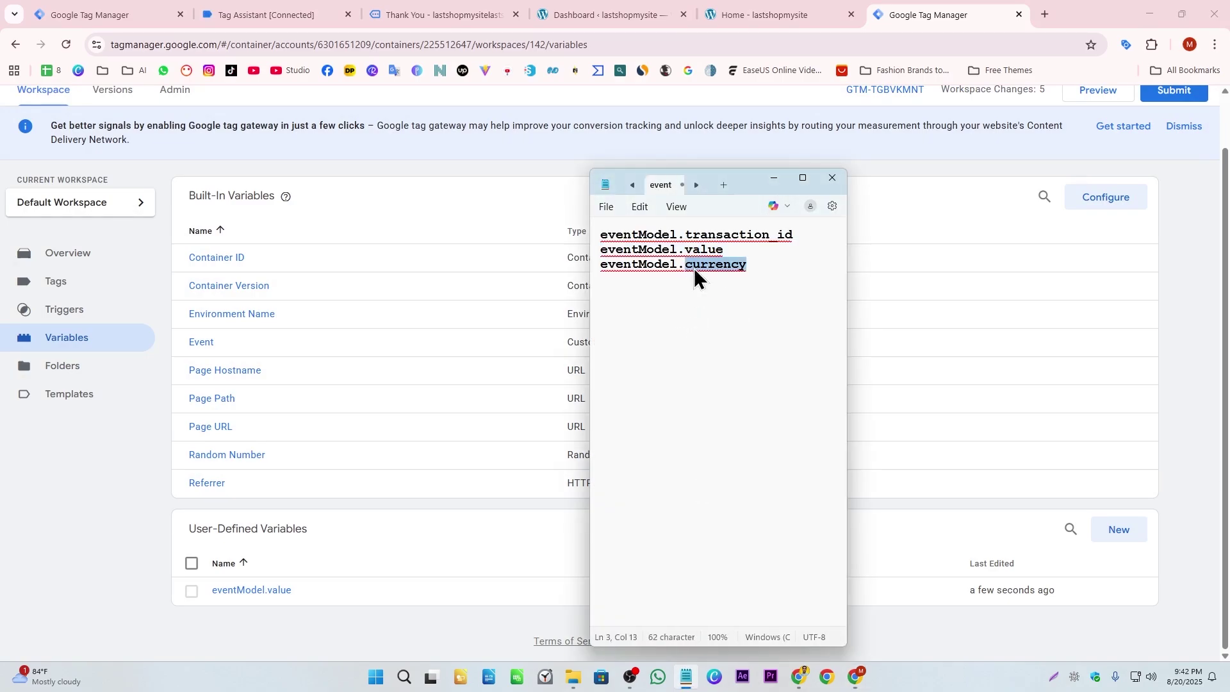
key(alt+Tab)
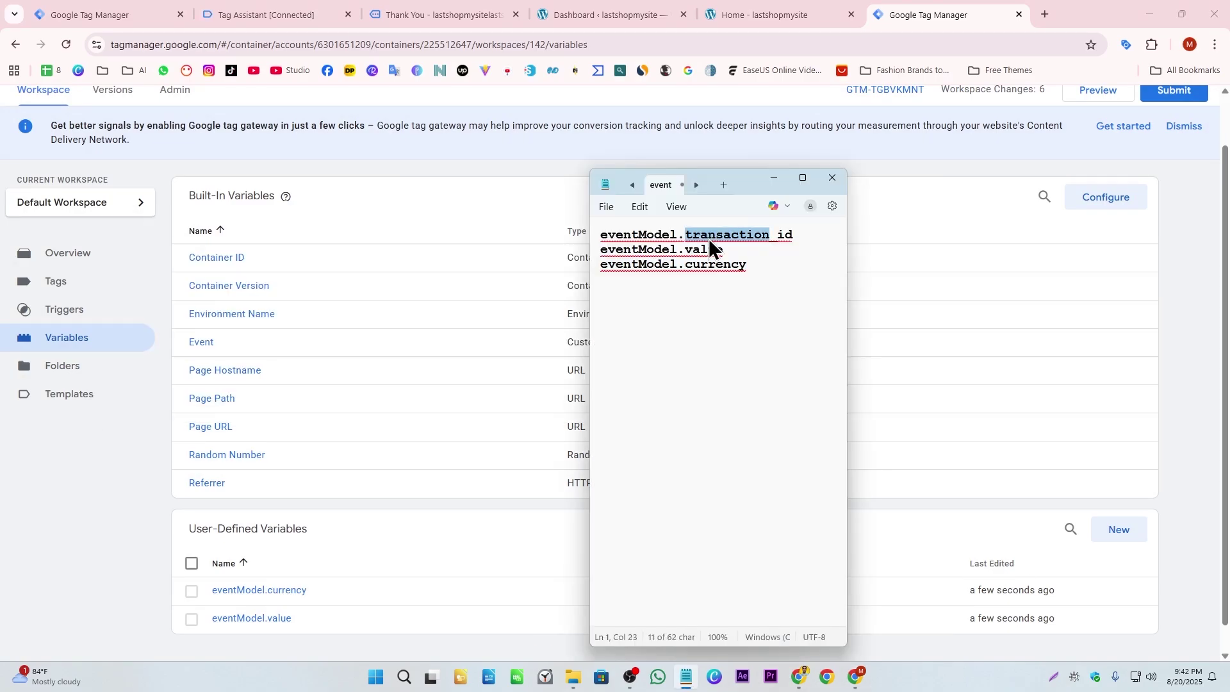
triple_click(708, 238)
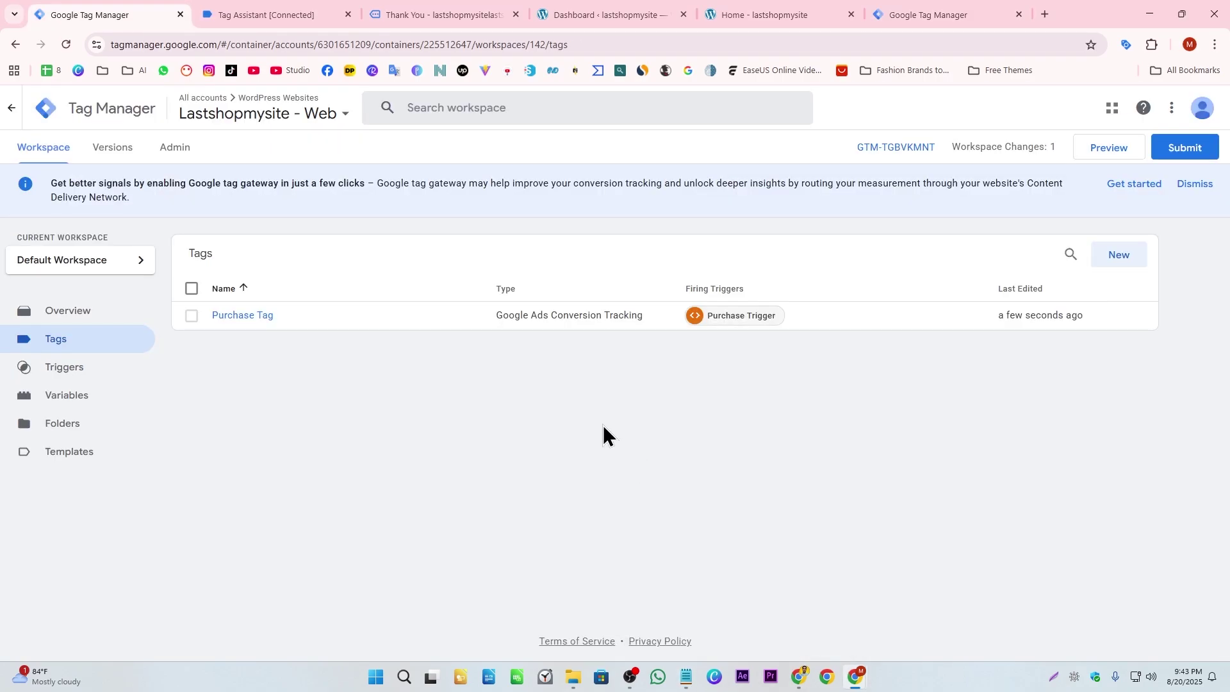
- Set Conversion Value, Transaction ID and Currency Code to eventModel.value, eventModel.transaction_id and eventModel.currency
click(244, 320)
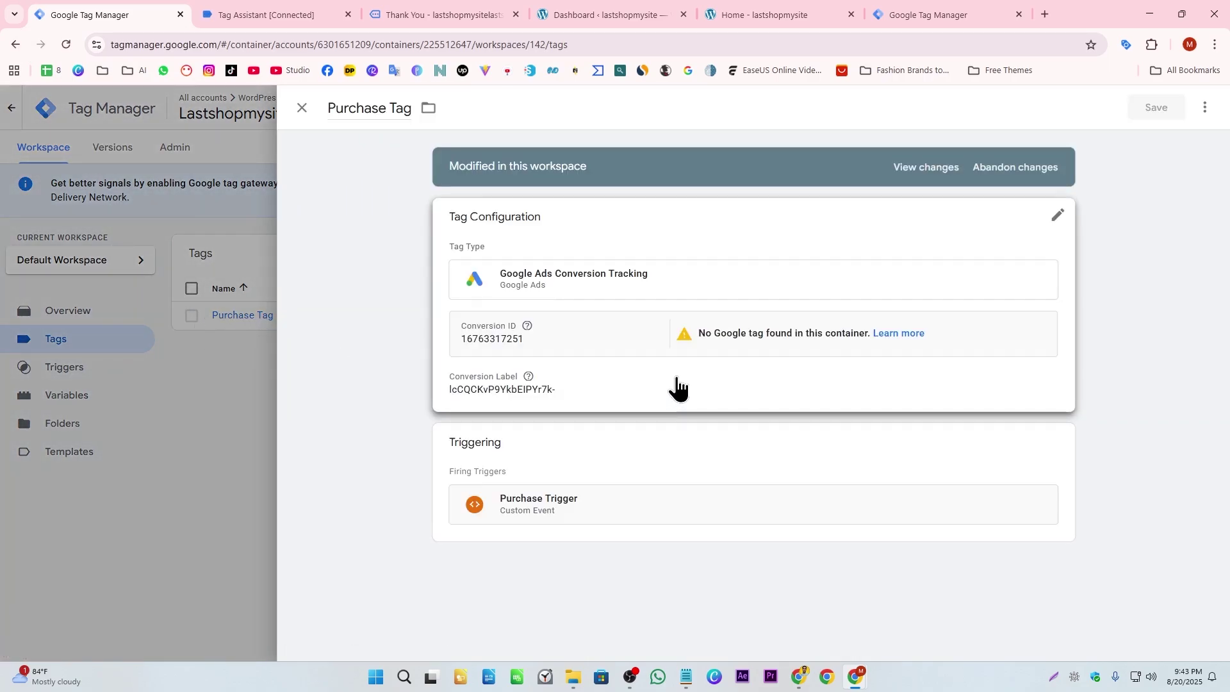
click(519, 482)
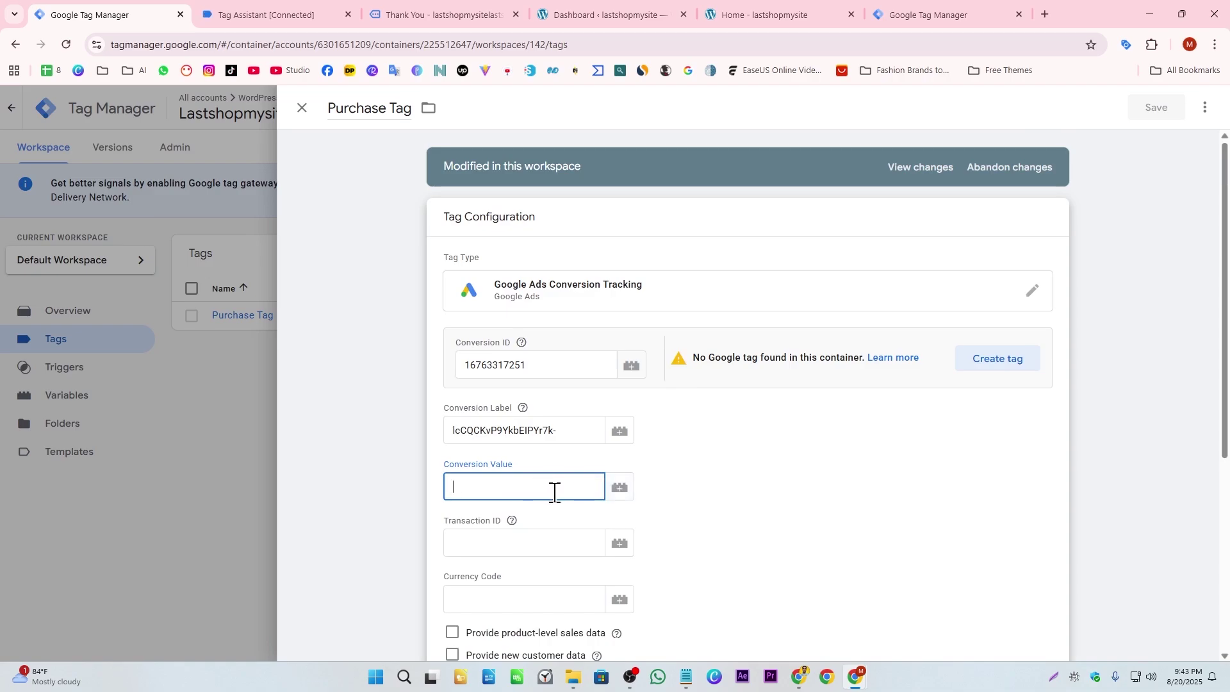
click(622, 488)
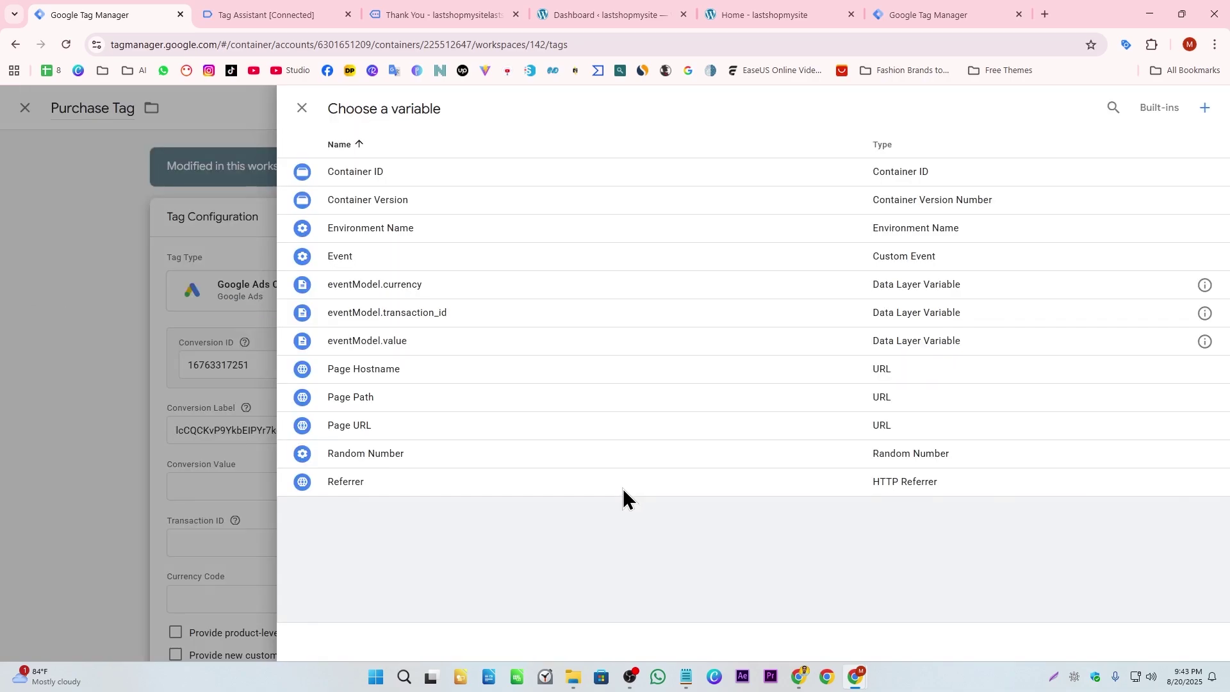
click(393, 347)
scroll(1220, 545, down, 2)
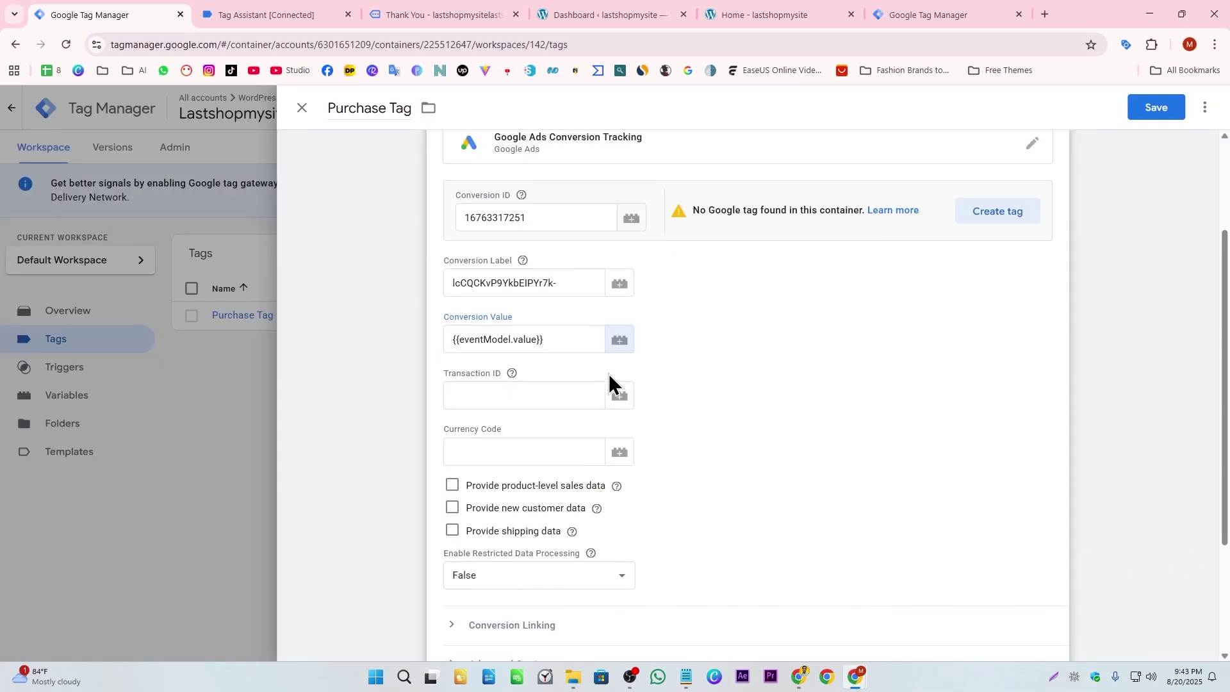
click(619, 396)
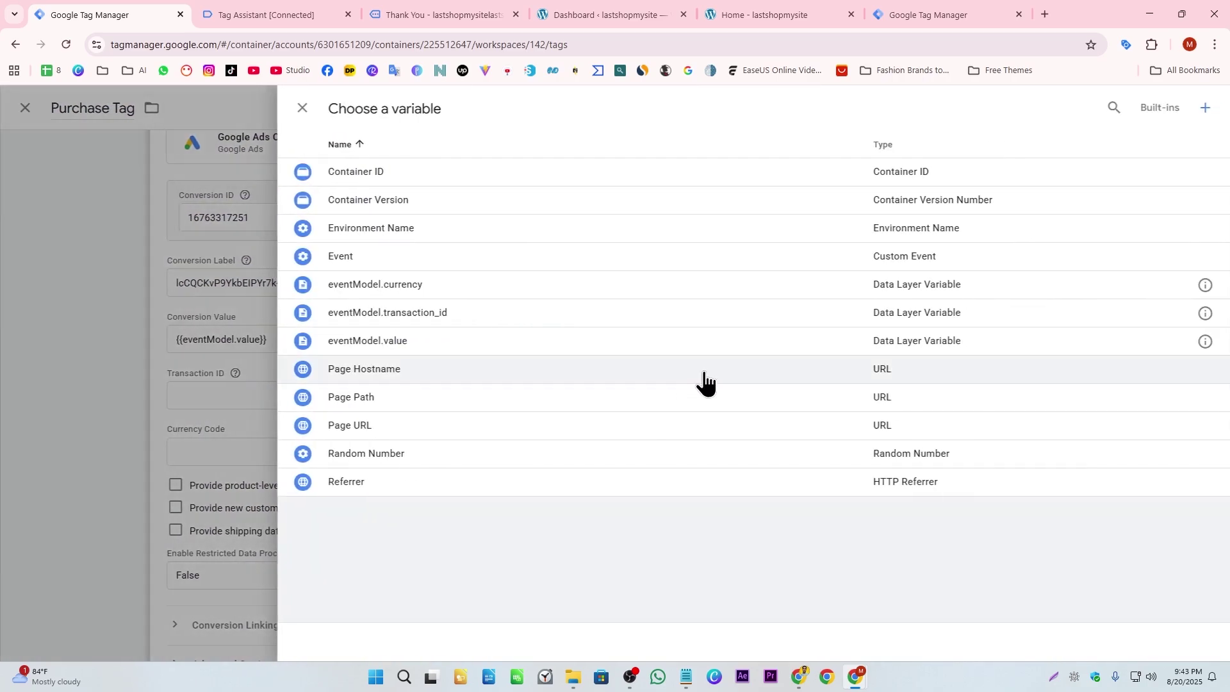
click(445, 328)
click(619, 457)
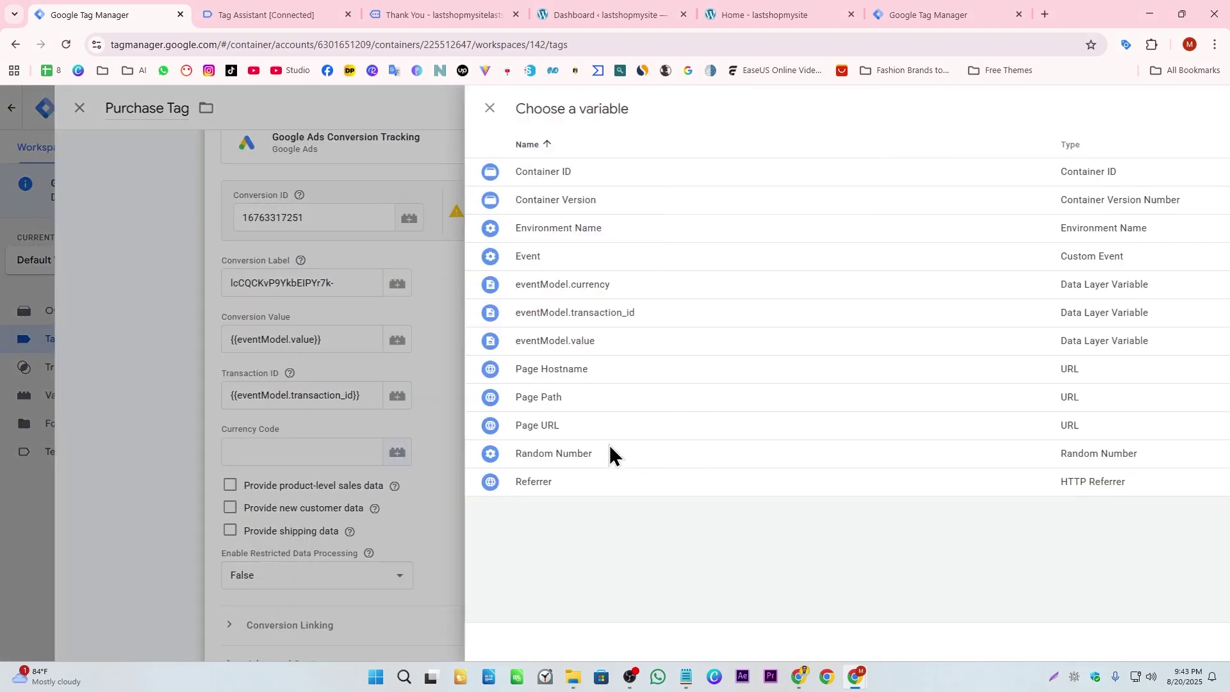
click(397, 284)
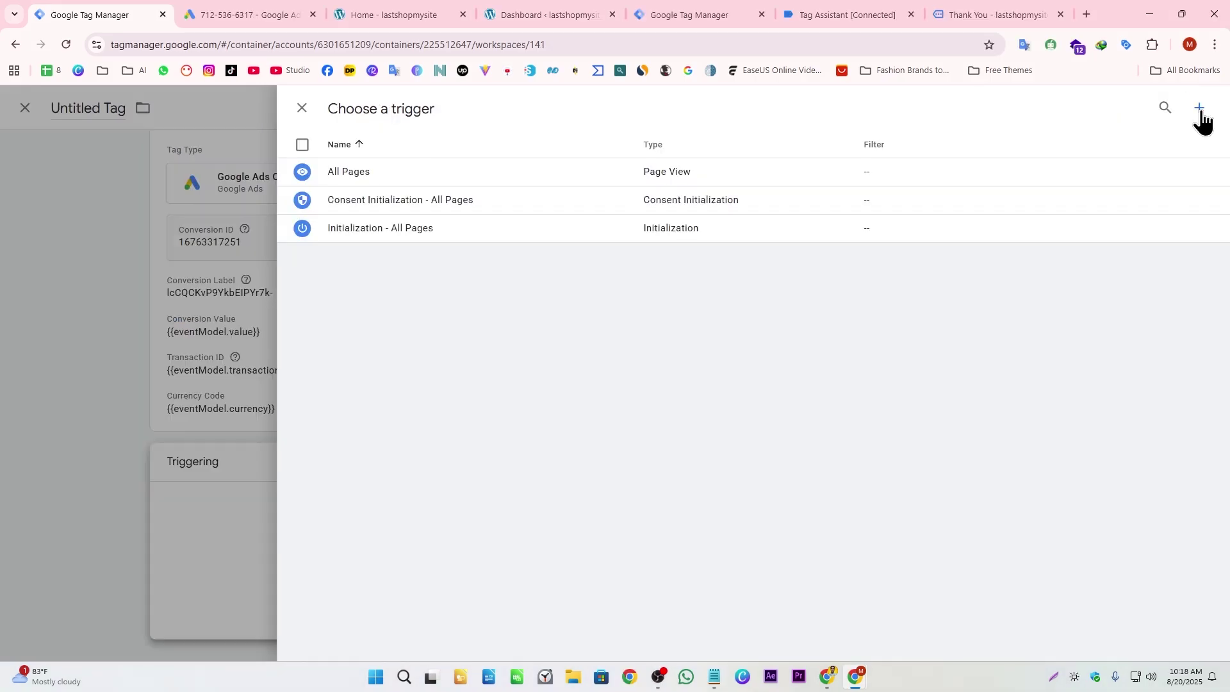
click(1202, 119)
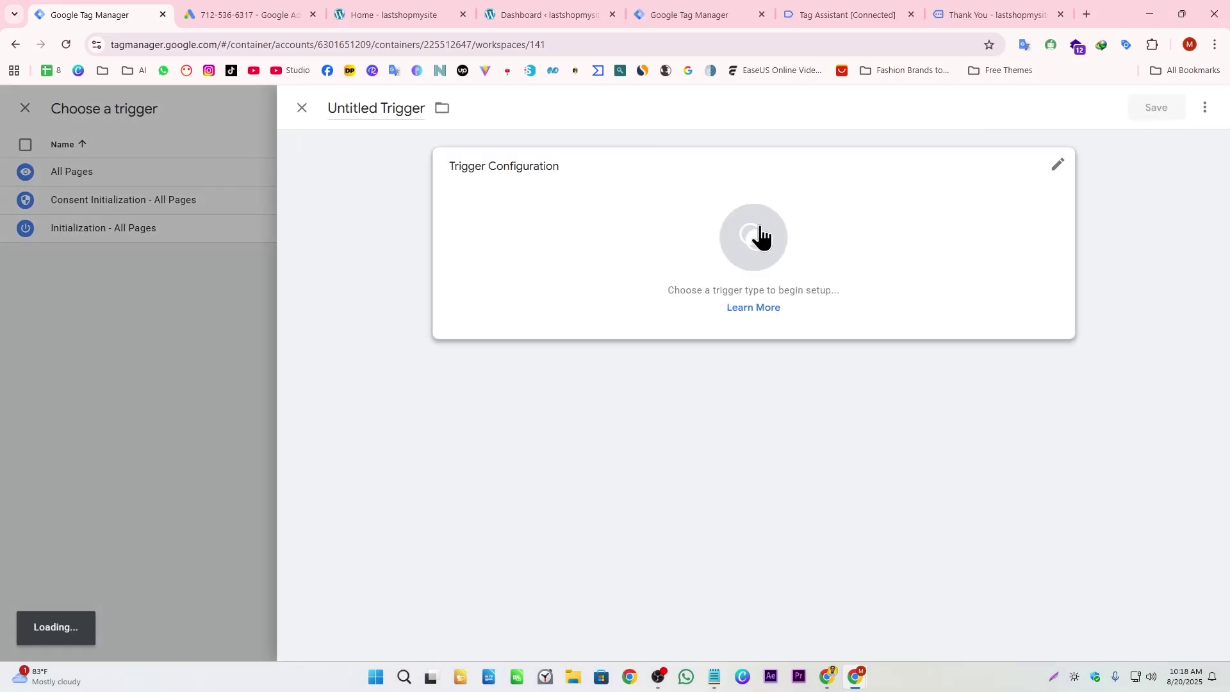
- Create a Custom Event trigger on event 'purchase', name it Purchase Trigger and save it
click(752, 235)
scroll(861, 548, down, 3)
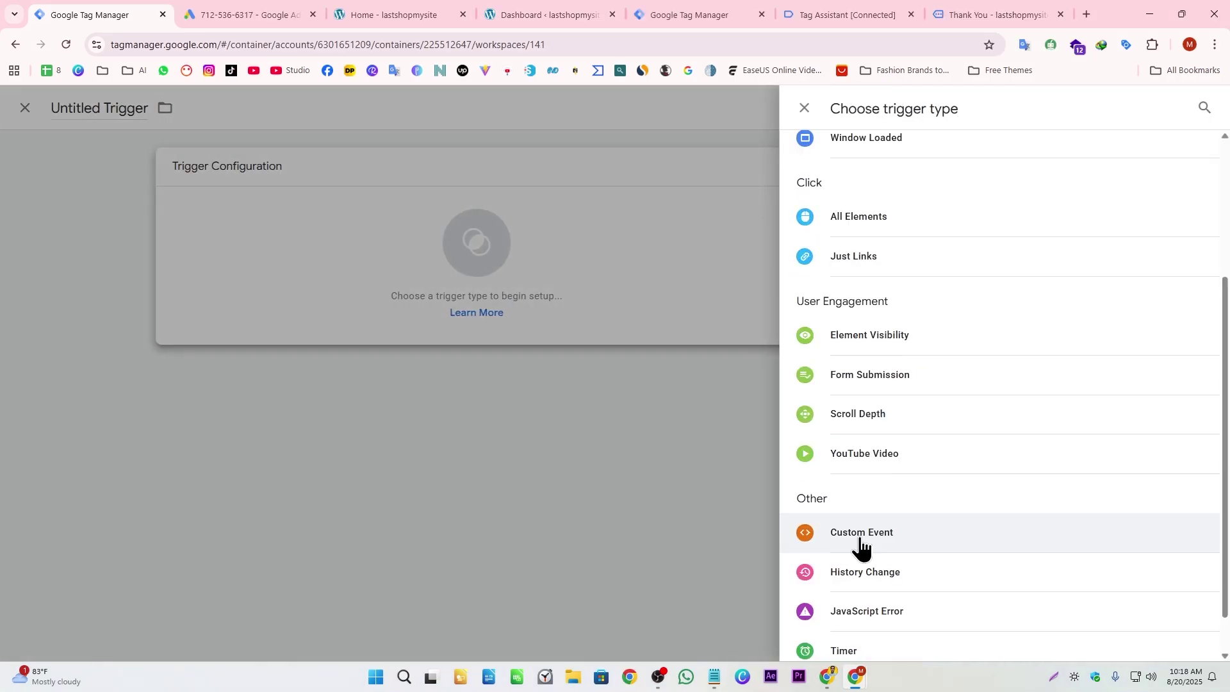
click(859, 544)
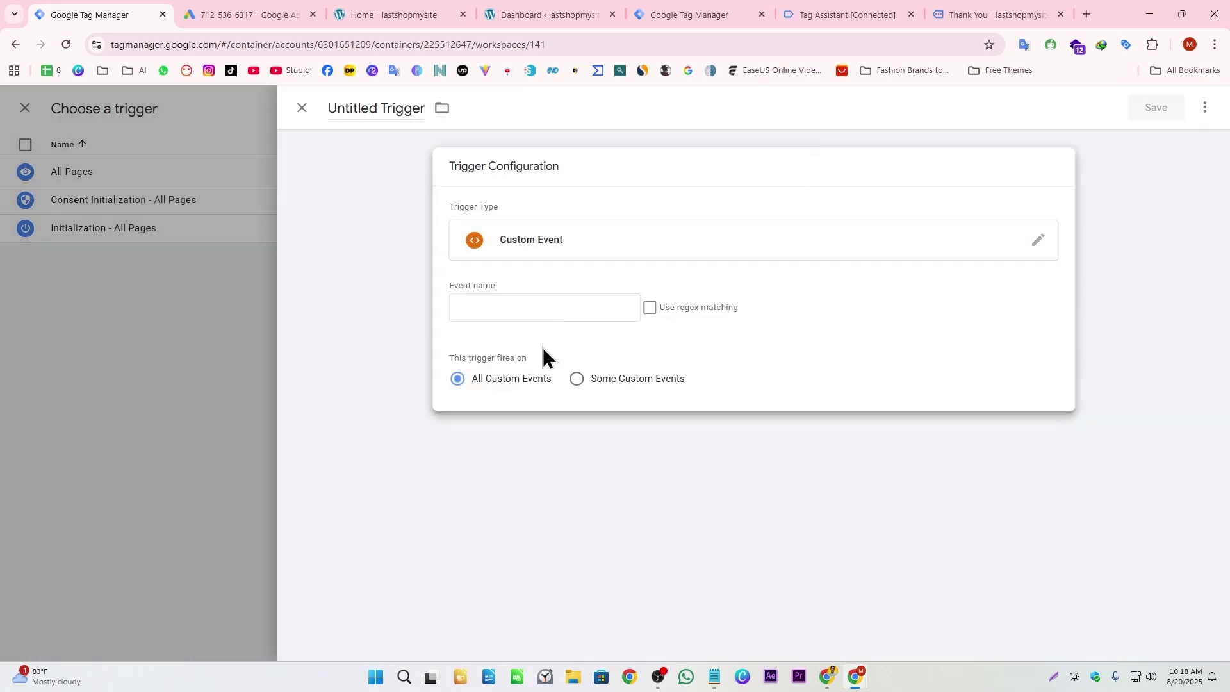
click(847, 14)
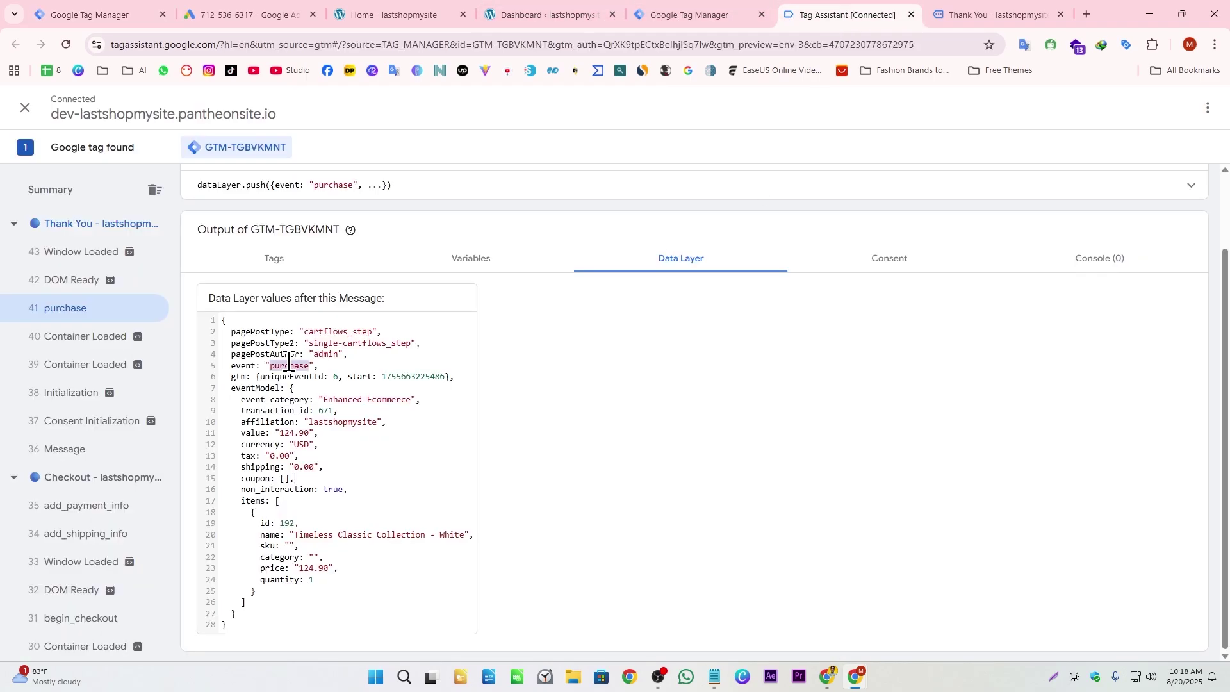
key(ctrl+1)
text(purchase)
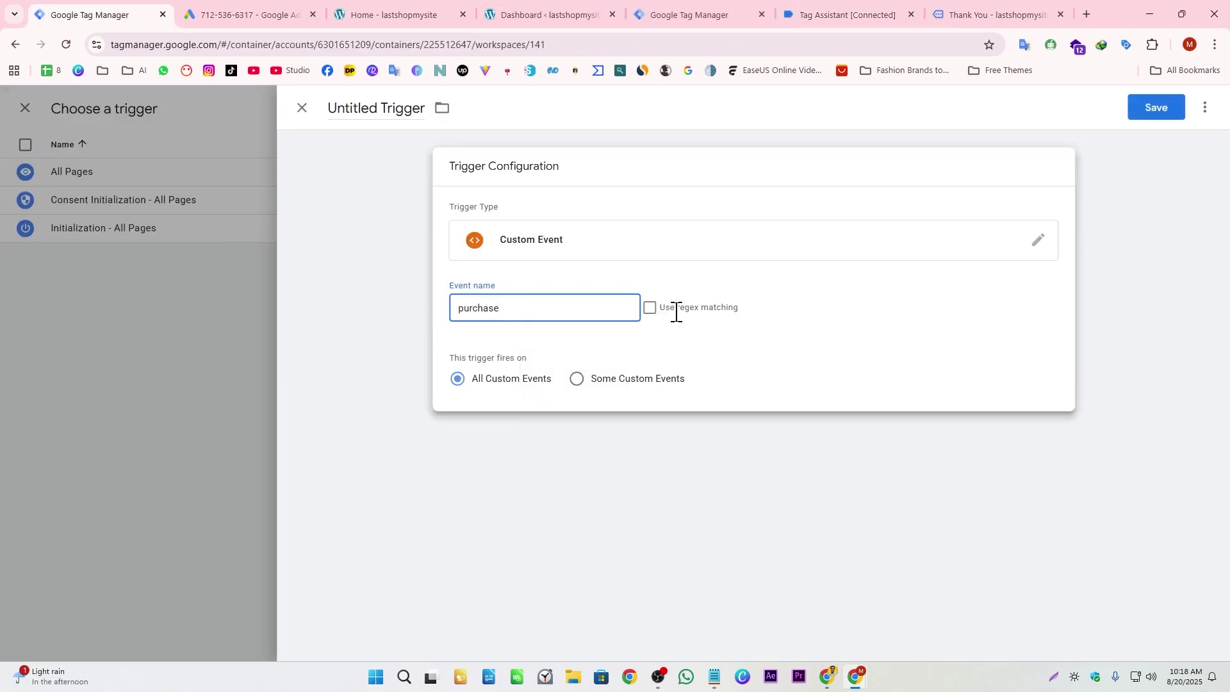
click(419, 180)
text(Purchase)
click(1151, 115)
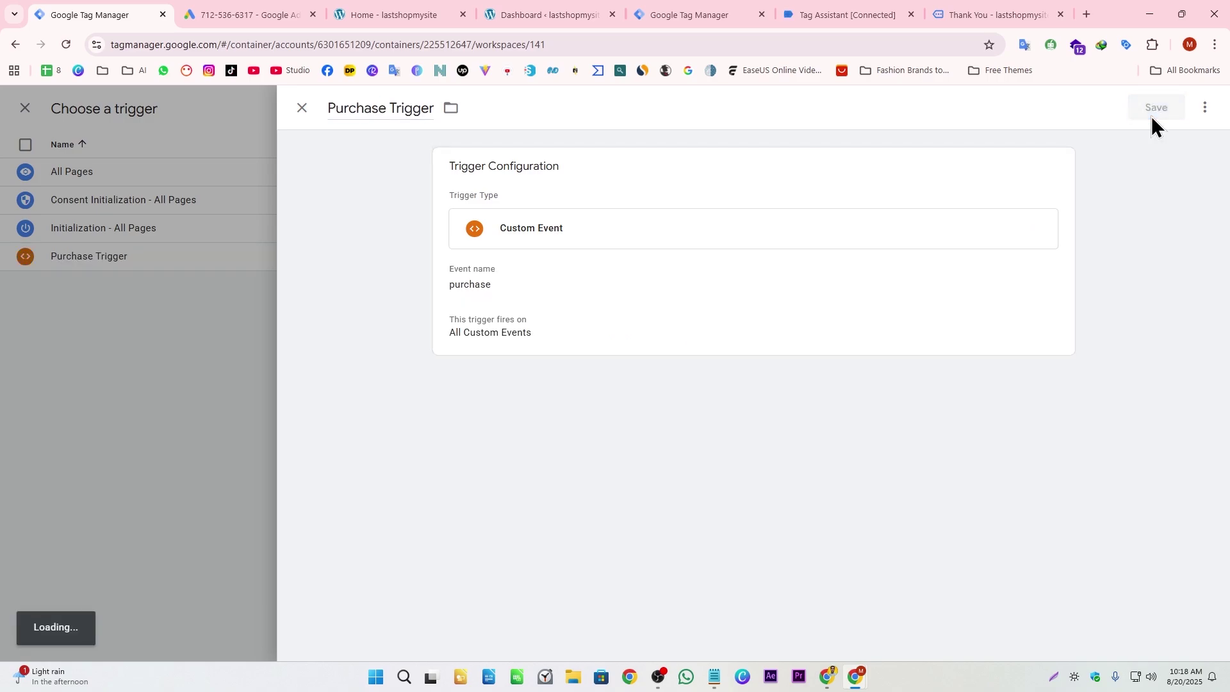
double_click(378, 109)
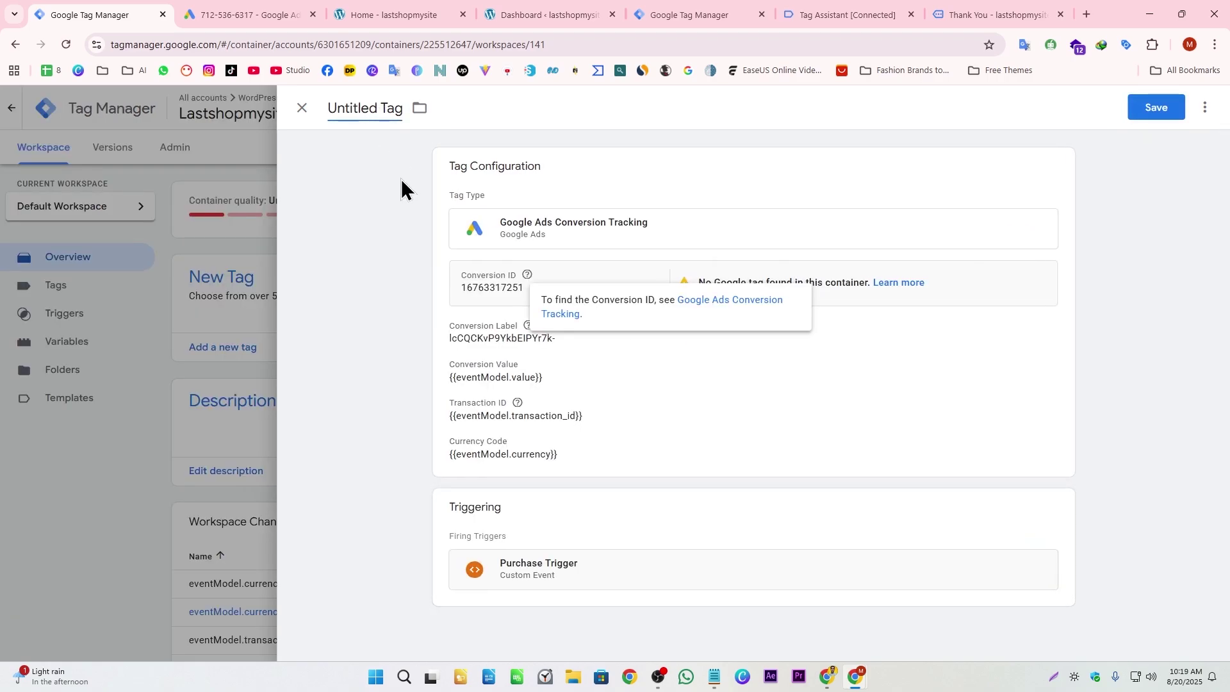
- Save the Purchase Tag, publish a new container version without description, and finish Google Ads setup
text(Purchase)
click(1157, 109)
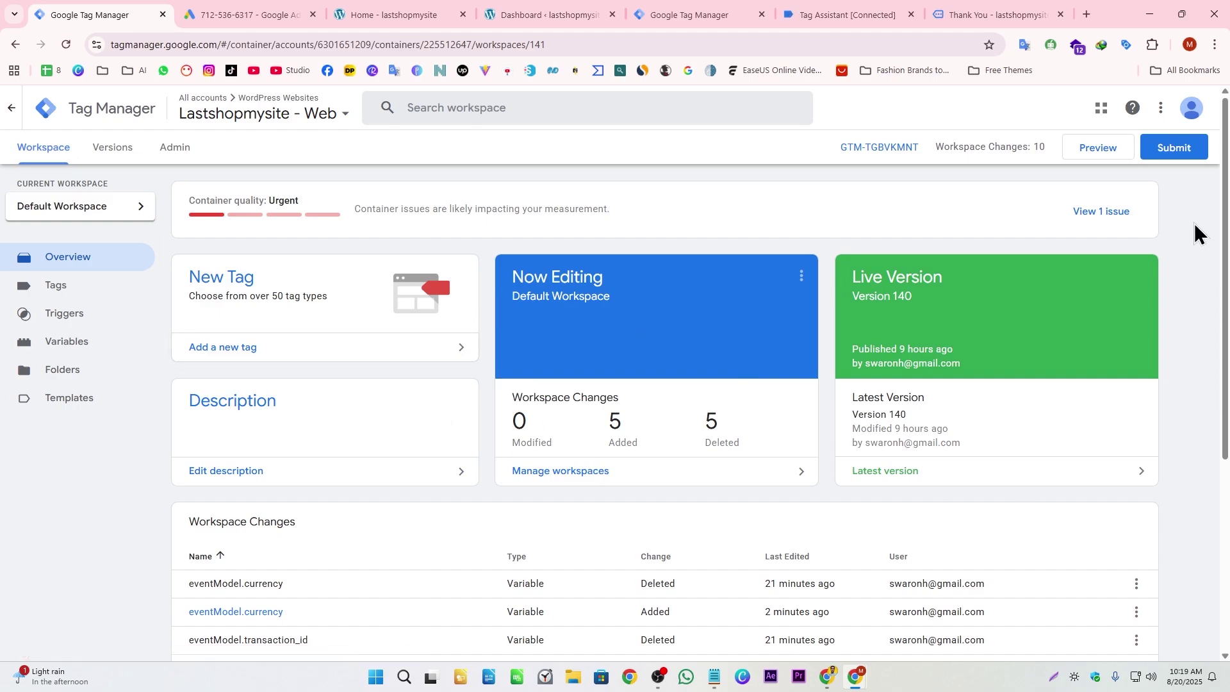
click(1176, 154)
click(1193, 116)
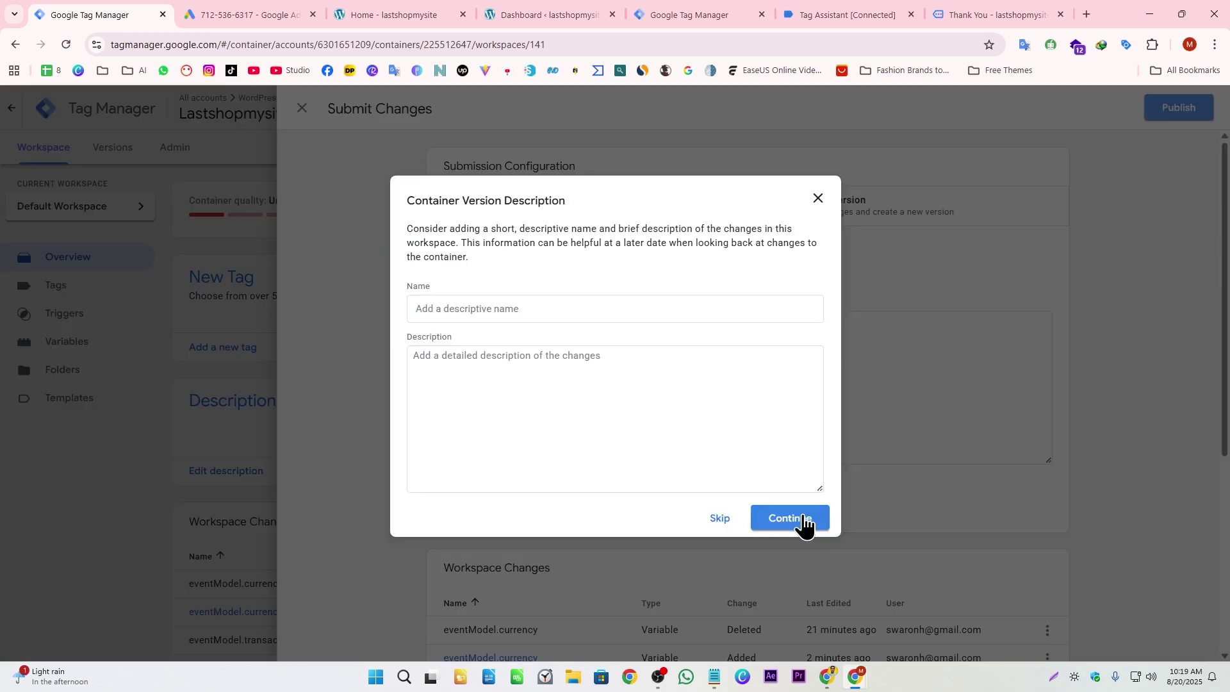
click(720, 519)
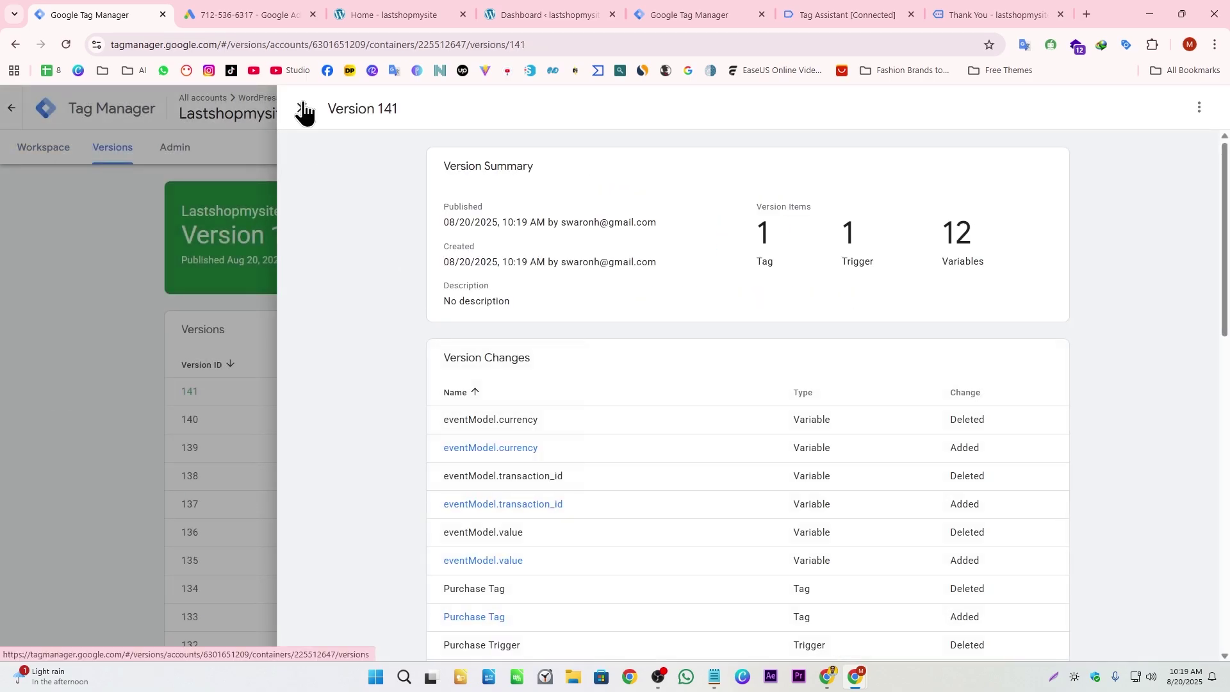
key(ctrl+Tab)
click(243, 619)
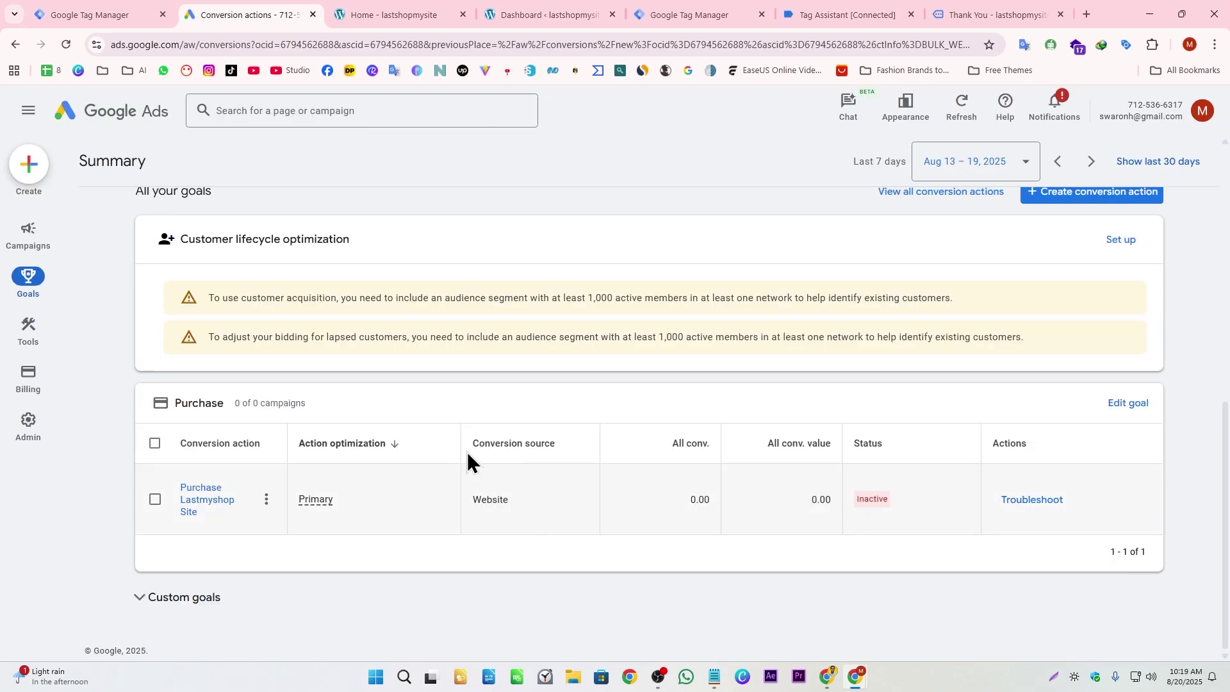
click(1031, 500)
click(815, 506)
click(543, 373)
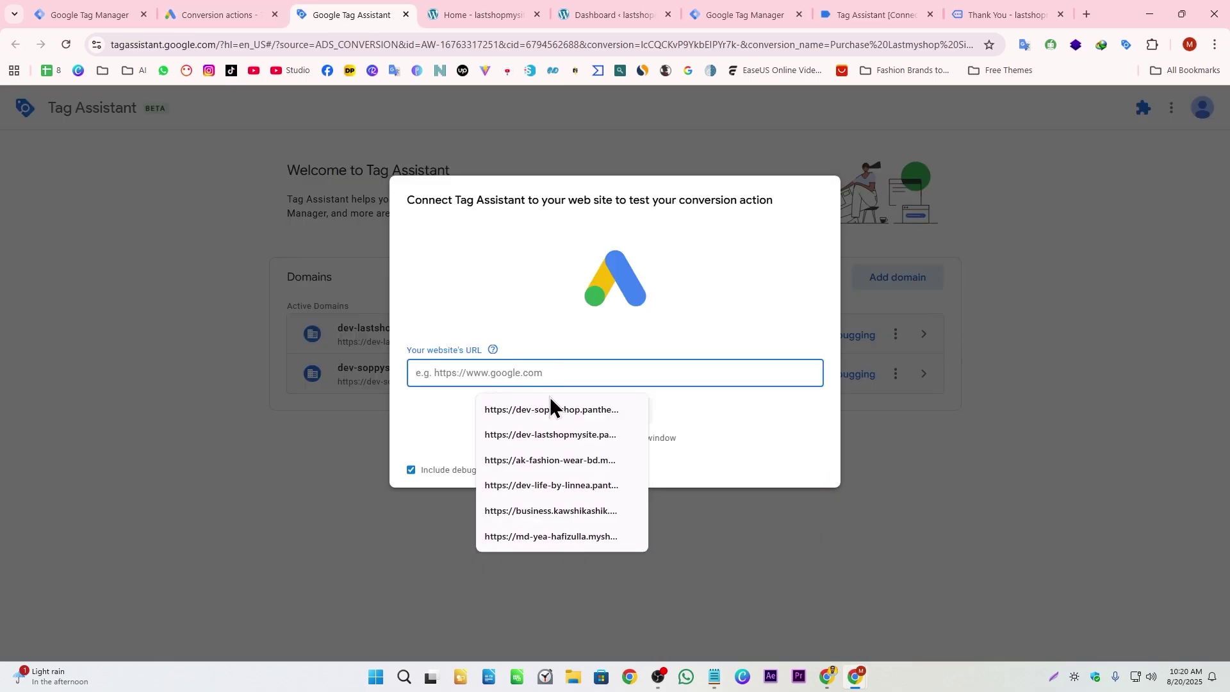
click(560, 435)
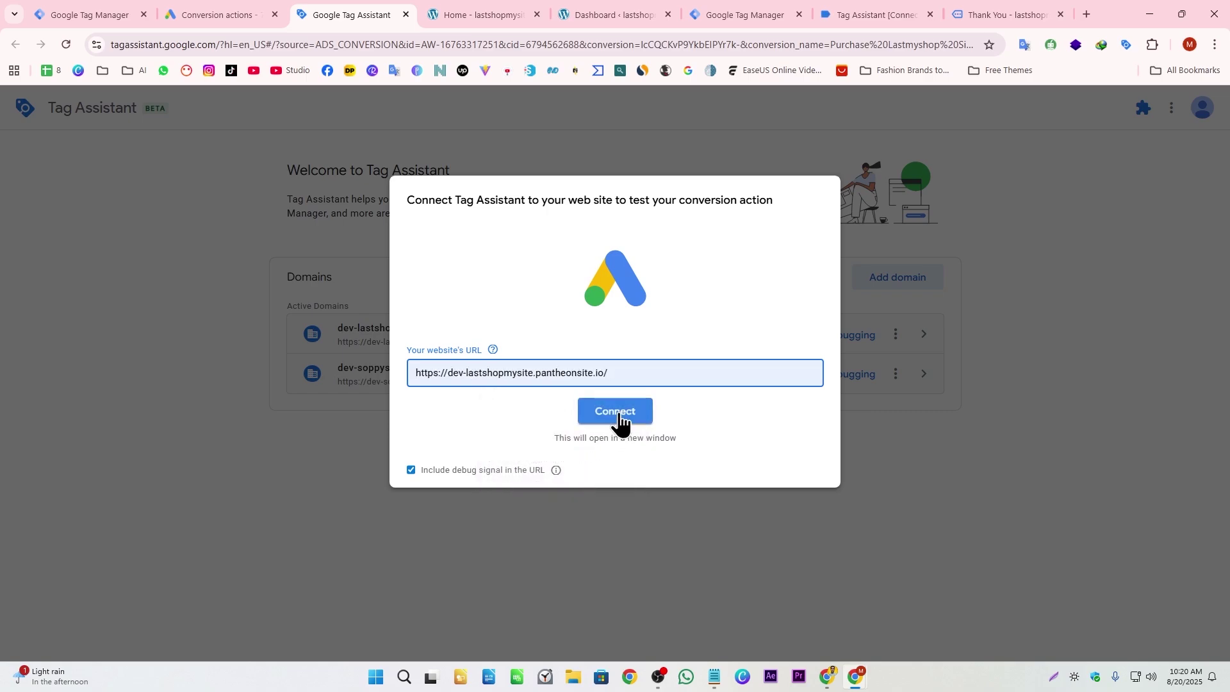
click(616, 414)
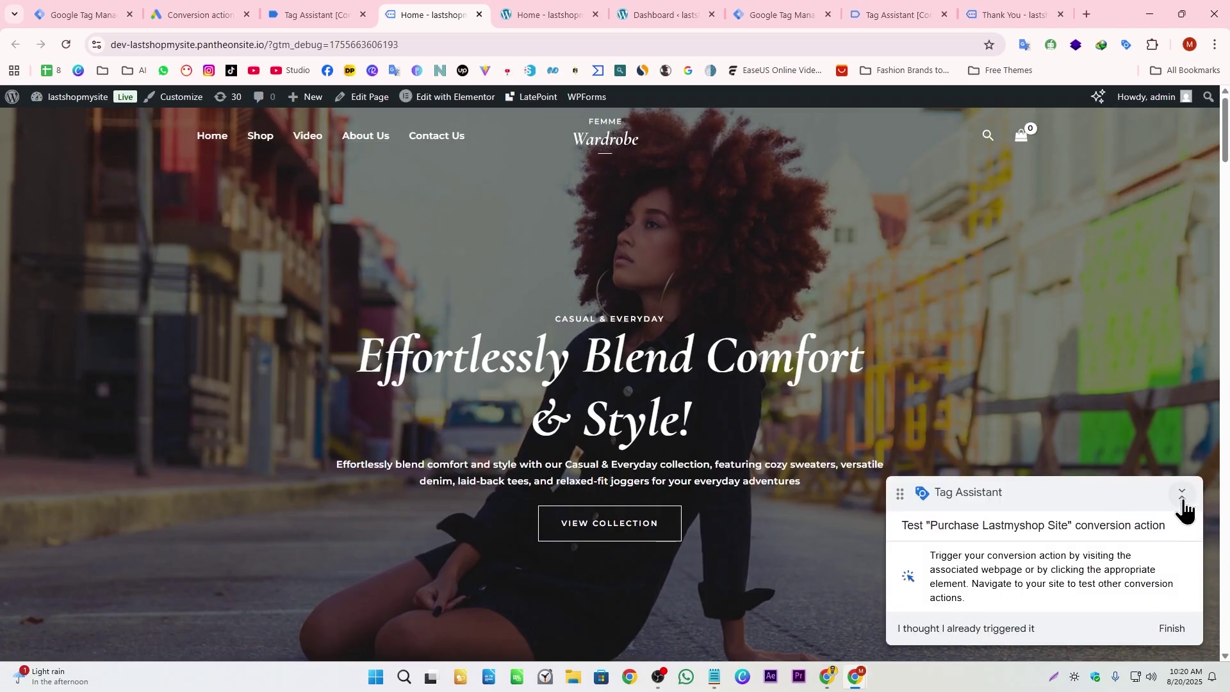
- Place a test order and confirm Purchase Tag succeeded on the purchase event in Tag Assistant
click(1181, 500)
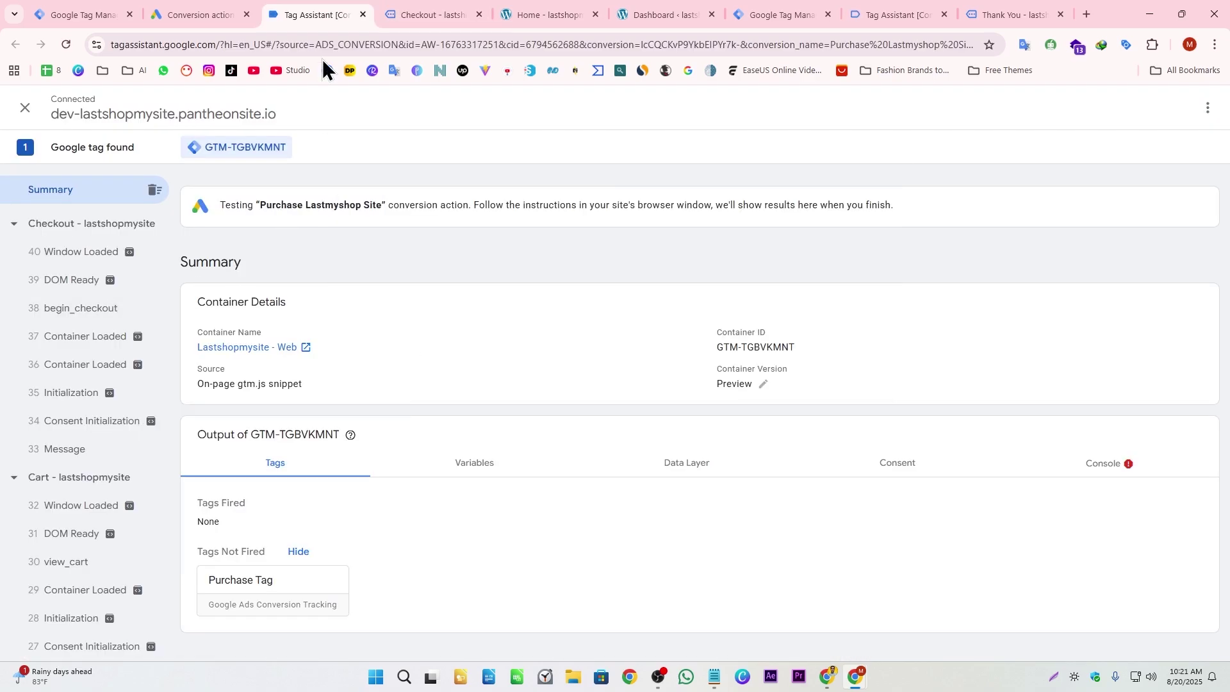
click(421, 9)
click(505, 617)
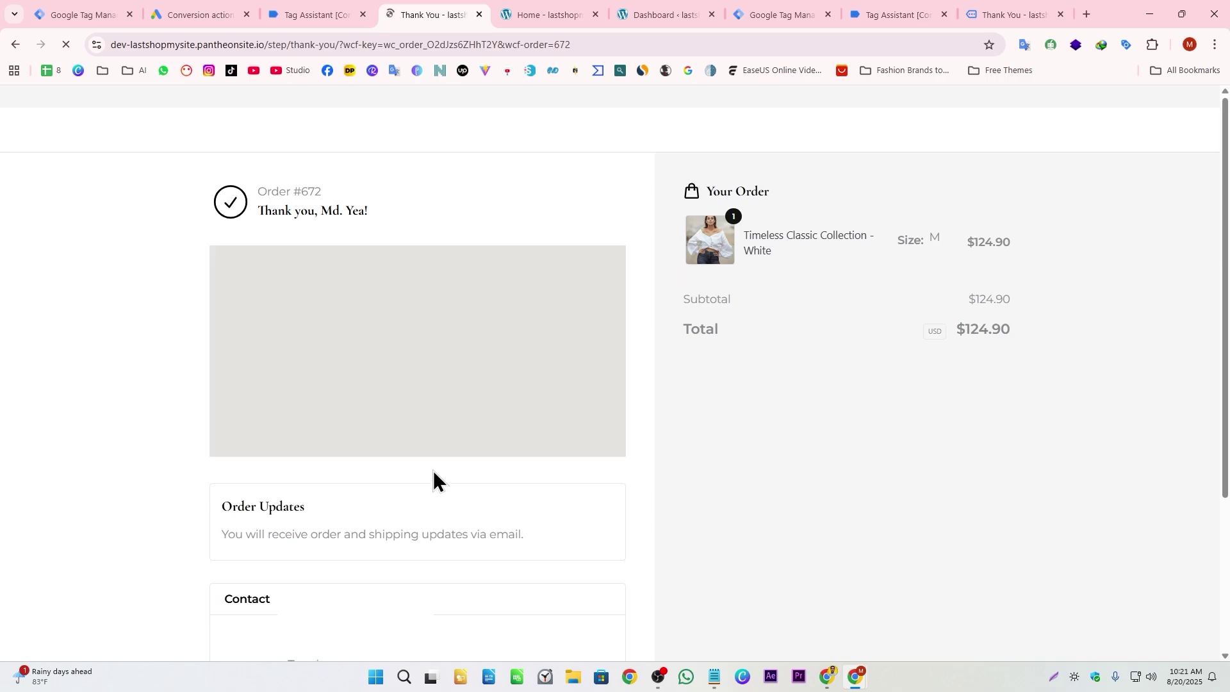
click(324, 9)
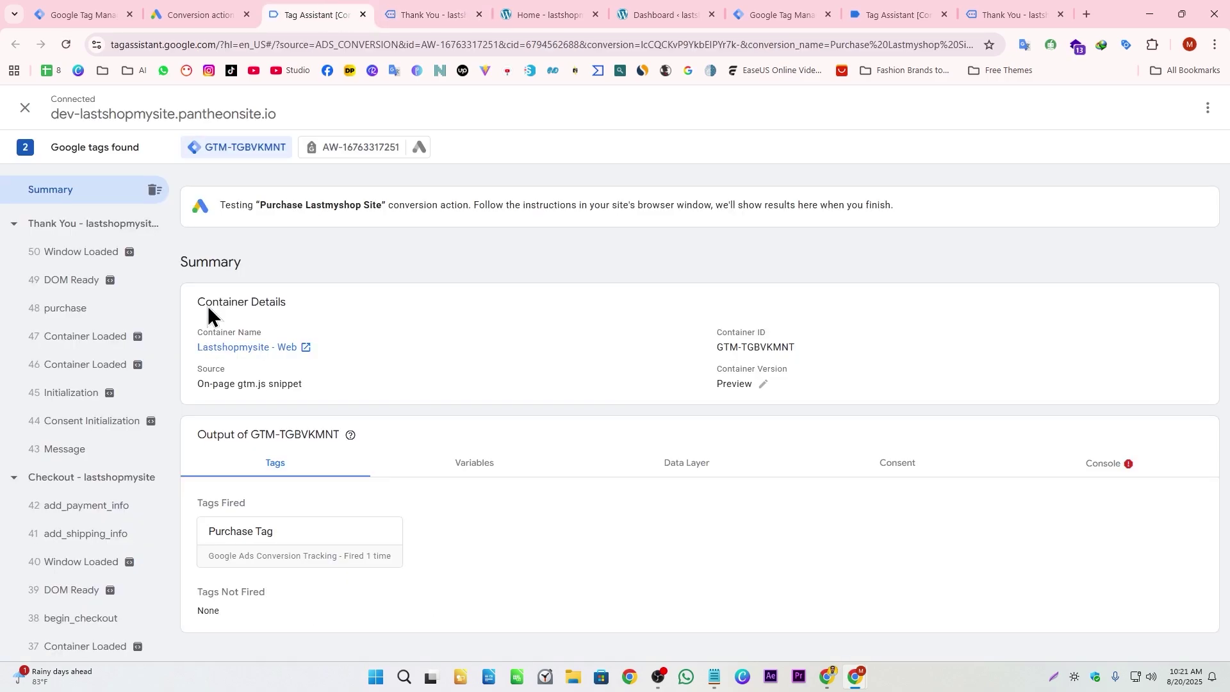
click(70, 311)
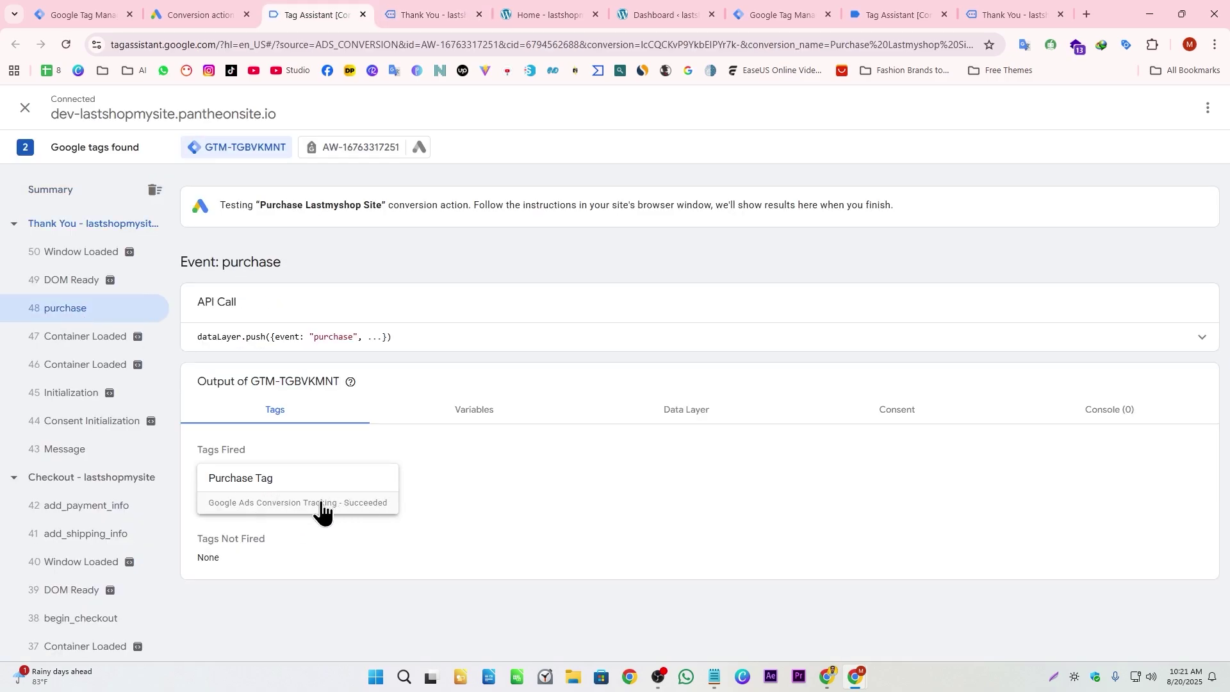
click(170, 10)
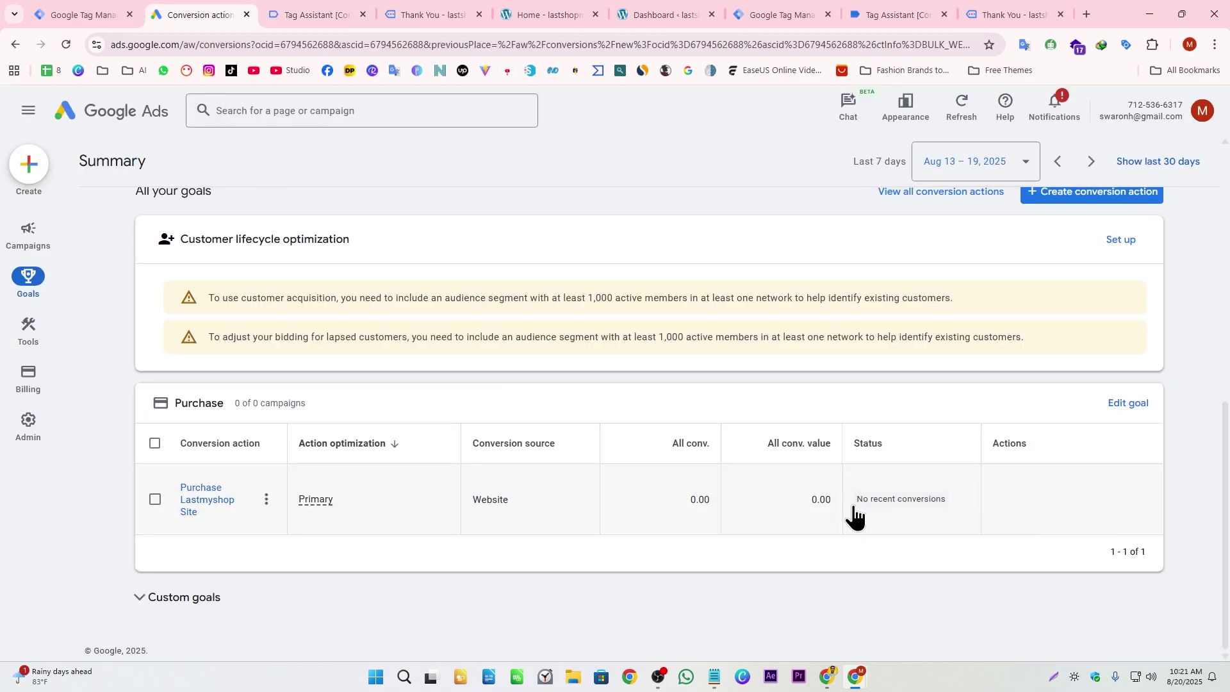
mouse_move(947, 513)
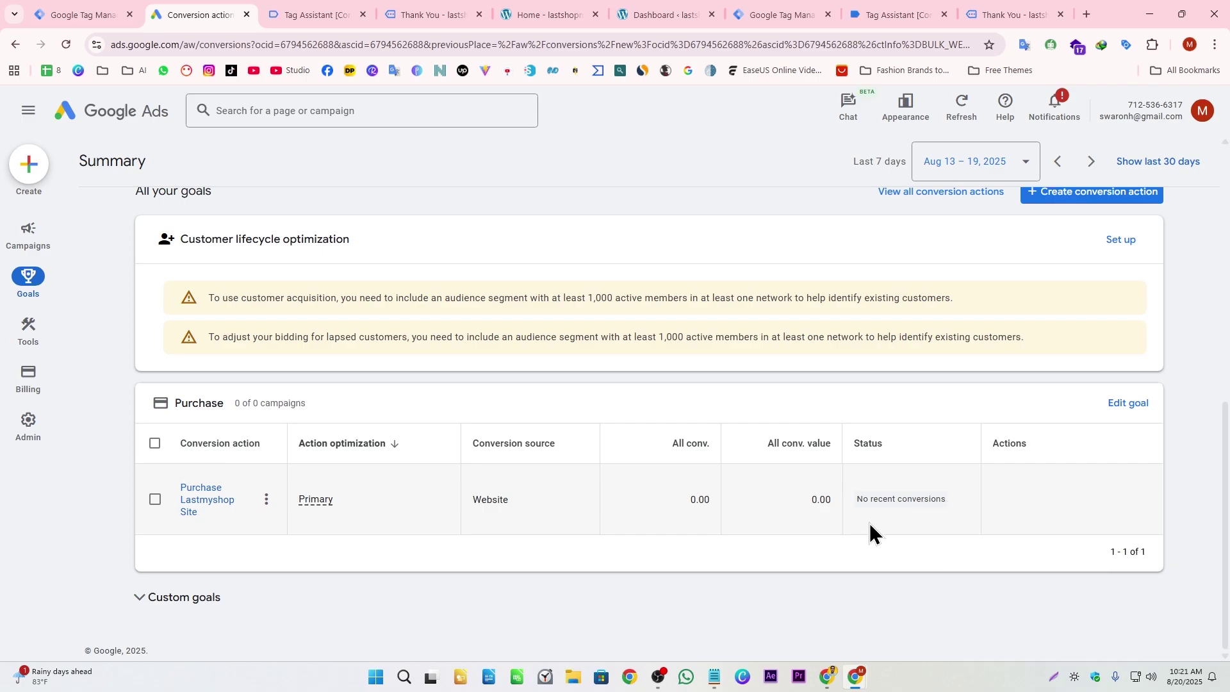